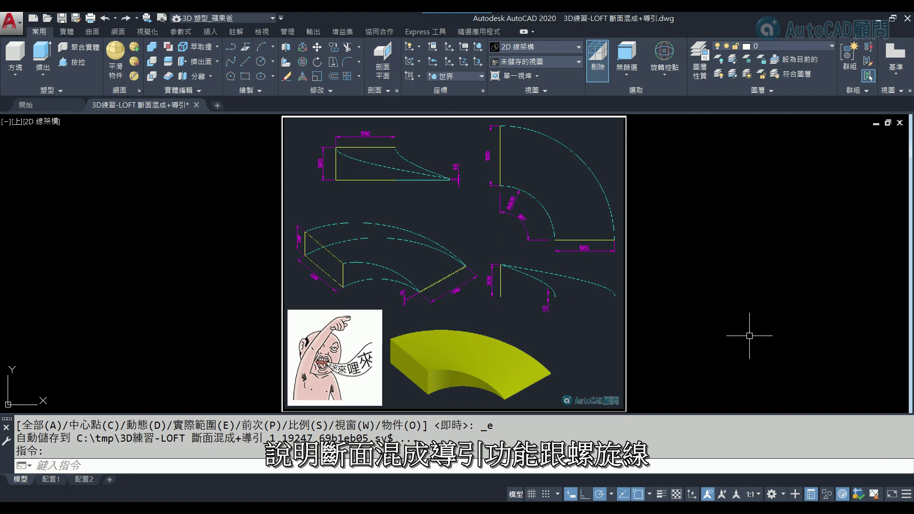
Draw a circle of radius 500 in the empty area beside the example sections
scroll(367, 258, up, 4)
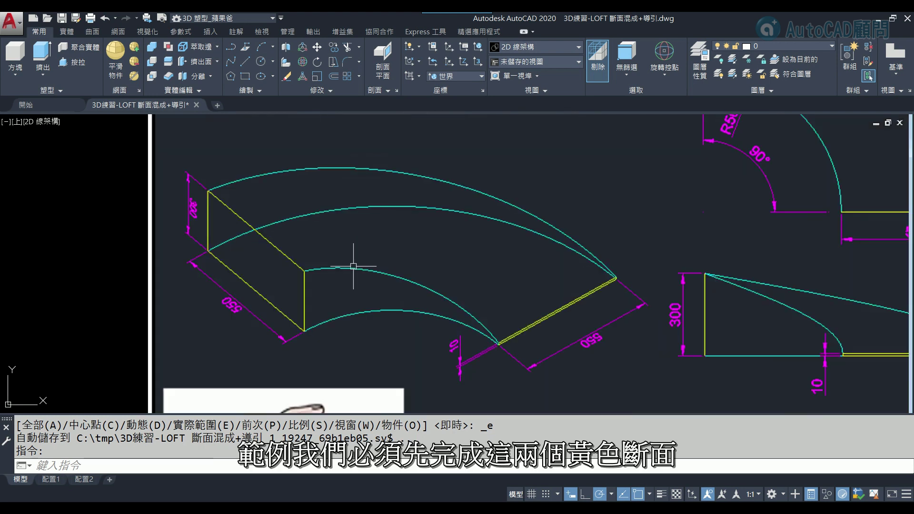
middle_drag(375, 273, 391, 275)
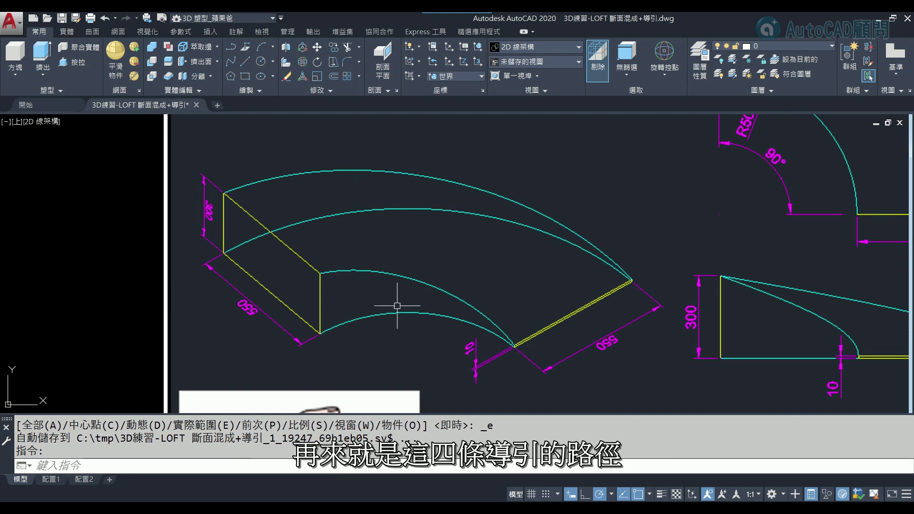
scroll(397, 306, down, 3)
middle_drag(649, 244, 529, 276)
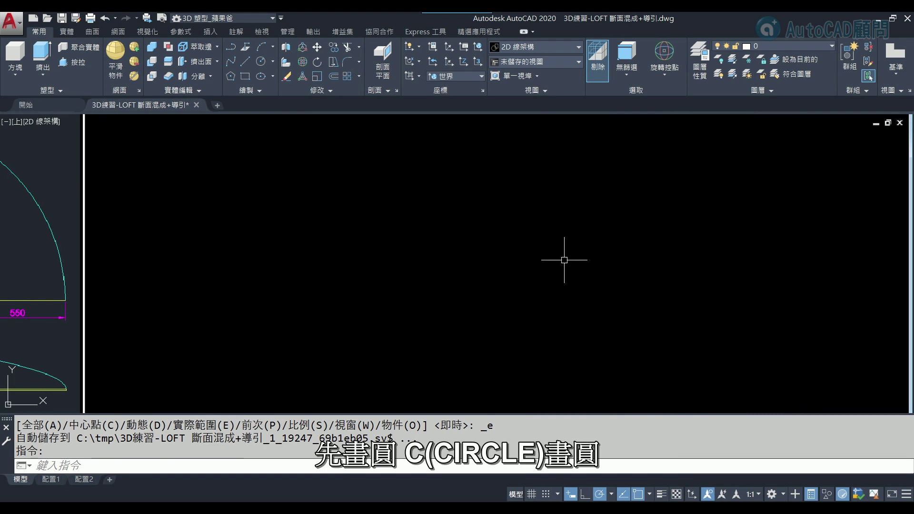
text(c)
key(Return)
click(552, 275)
text(500)
key(Return)
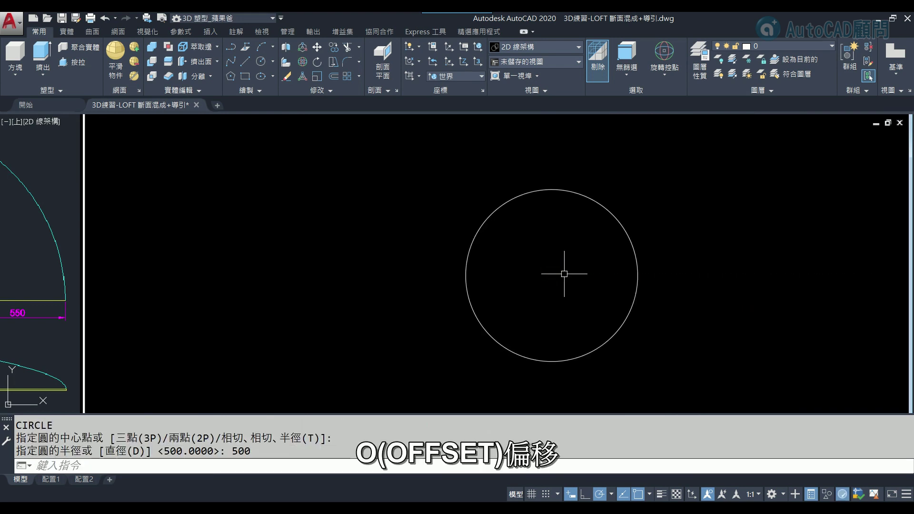
Offset the circle 550 outward to create a larger concentric circle
text(o)
key(Return)
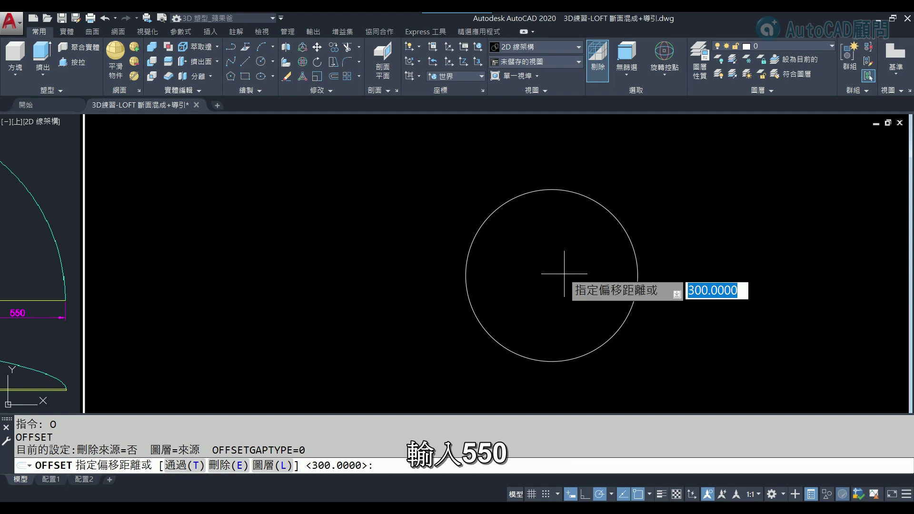
key(Return)
click(633, 245)
click(682, 226)
key(Return)
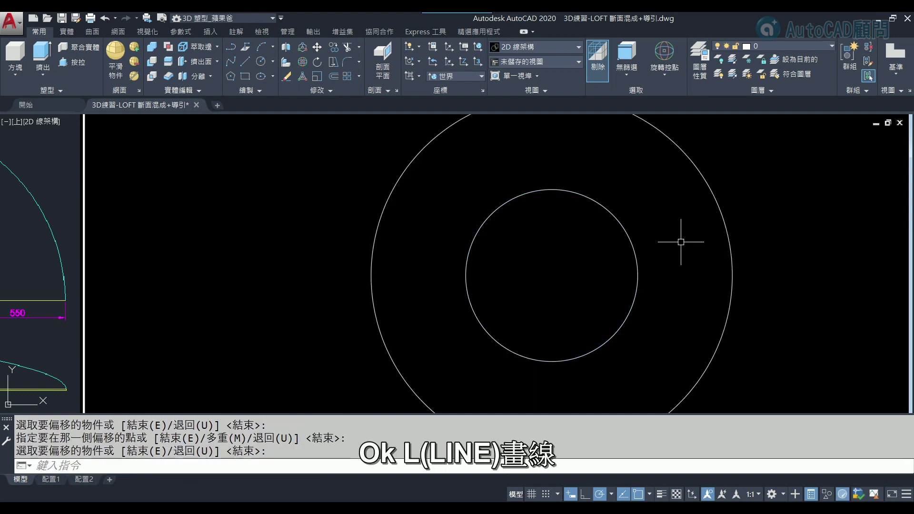
text(L)
Draw radial lines between the circles at the right and top quadrants
key(Return)
click(638, 275)
click(731, 275)
key(Escape)
middle_drag(732, 275, 716, 336)
key(Return)
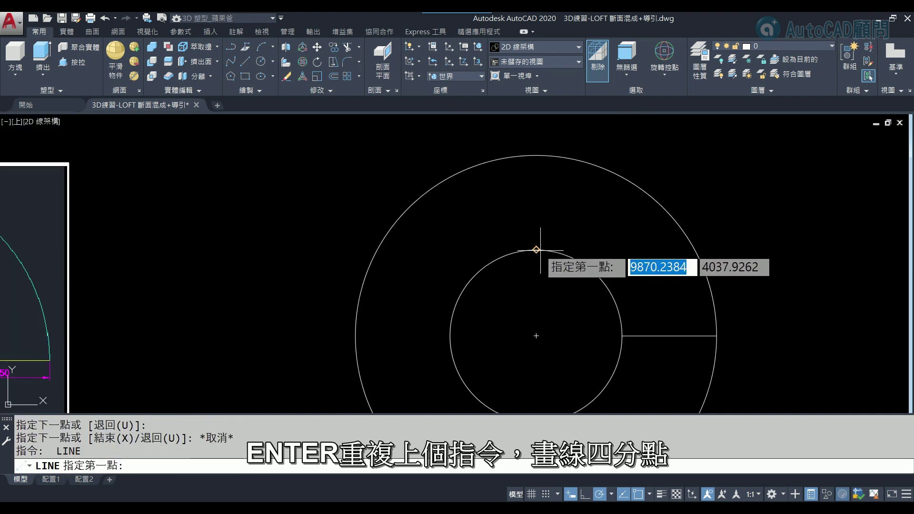
click(535, 249)
click(536, 156)
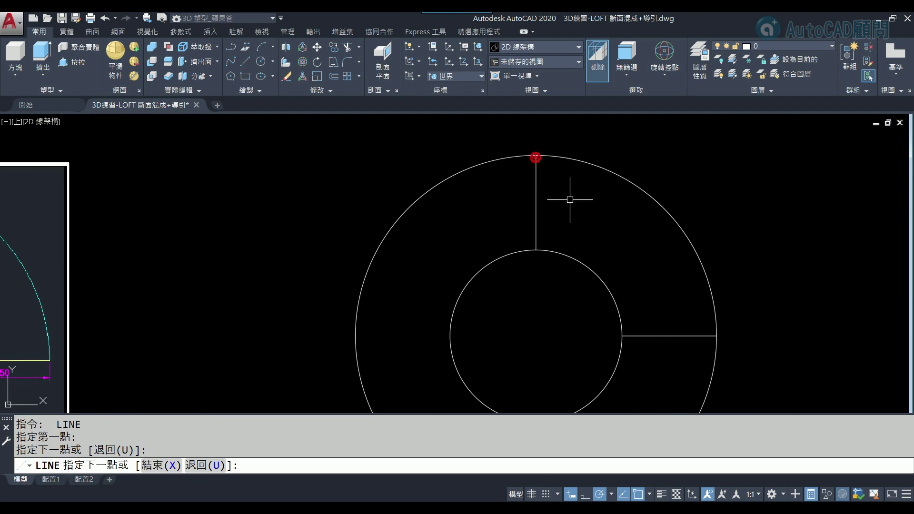
key(Escape)
Trim the circles and lines so only the quarter ring remains
text(tr)
key(Return)
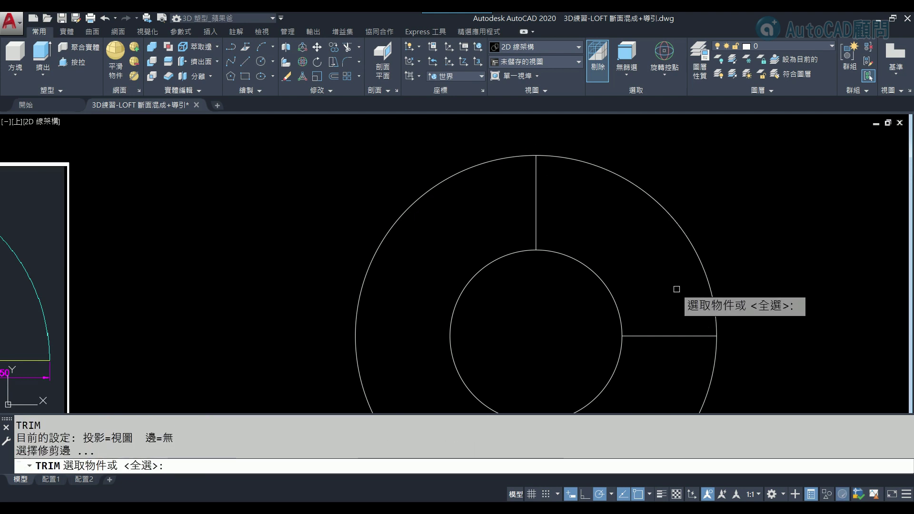
key(Return)
click(697, 305)
click(727, 368)
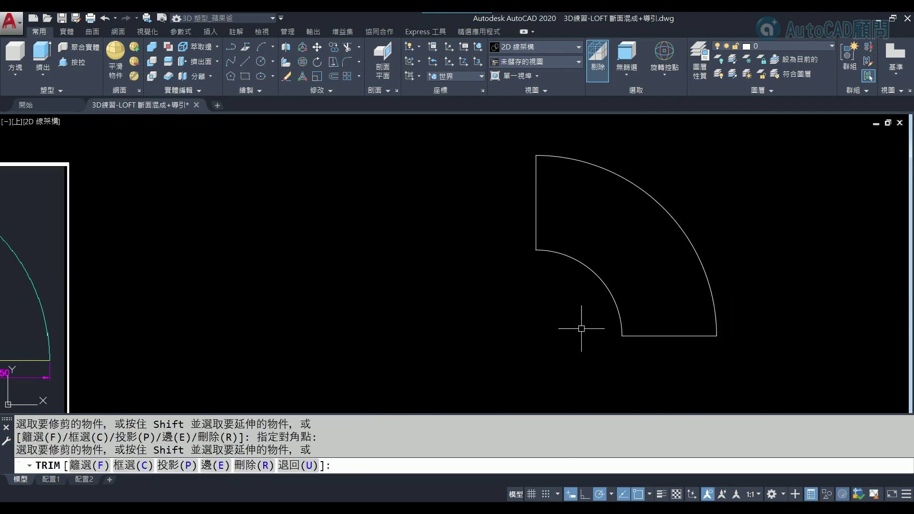
key(Return)
key(Return)
Select the quarter ring's bottom and left straight edges
click(581, 310)
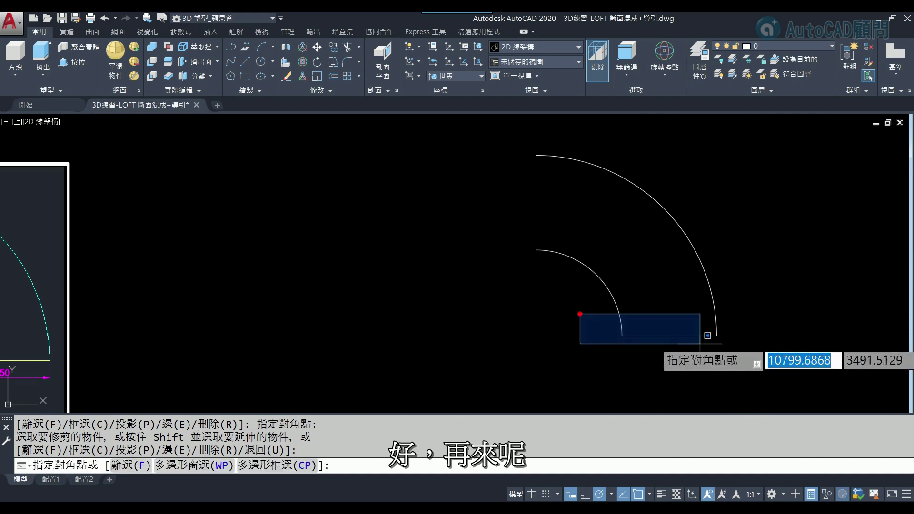
click(736, 346)
click(511, 284)
Move the quarter ring's two straight edges onto layer 2
click(563, 133)
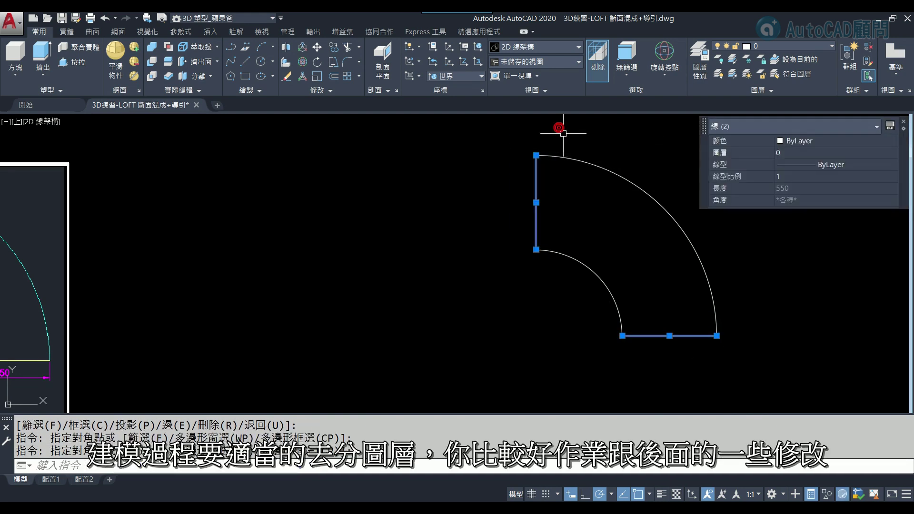
click(798, 152)
click(793, 176)
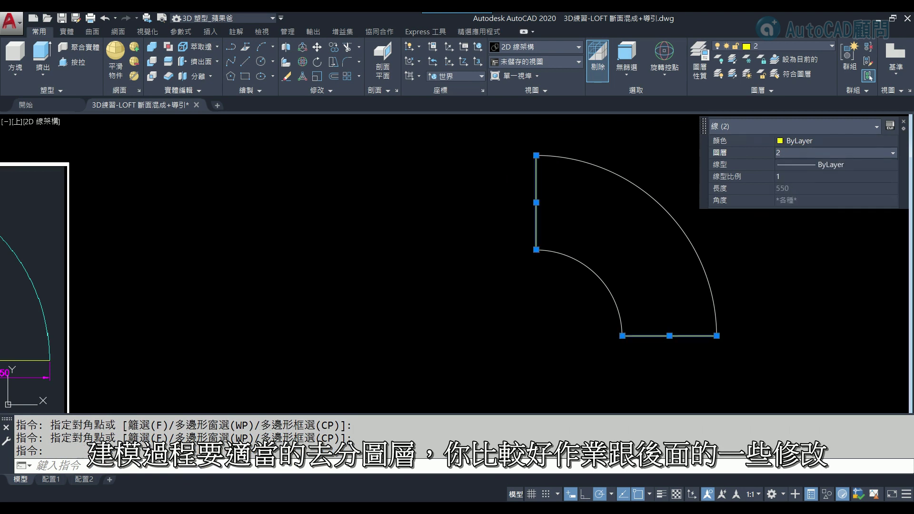
key(Escape)
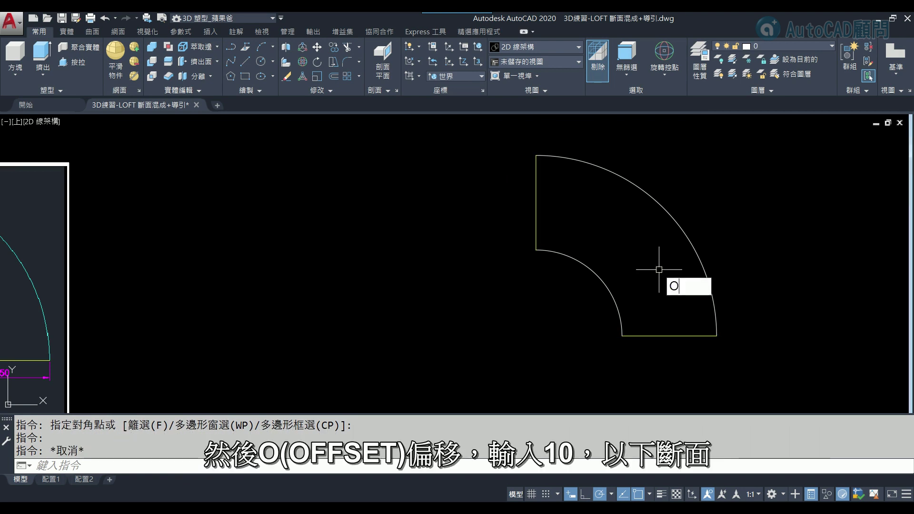
Offset the bottom edge 10 downward and the left edge 300 leftward, then make layer 2 current
key(Return)
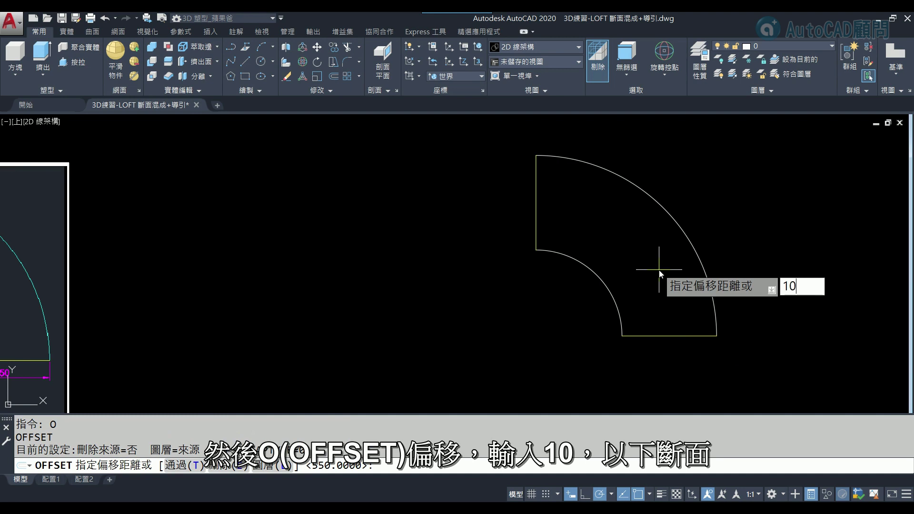
key(Return)
click(662, 335)
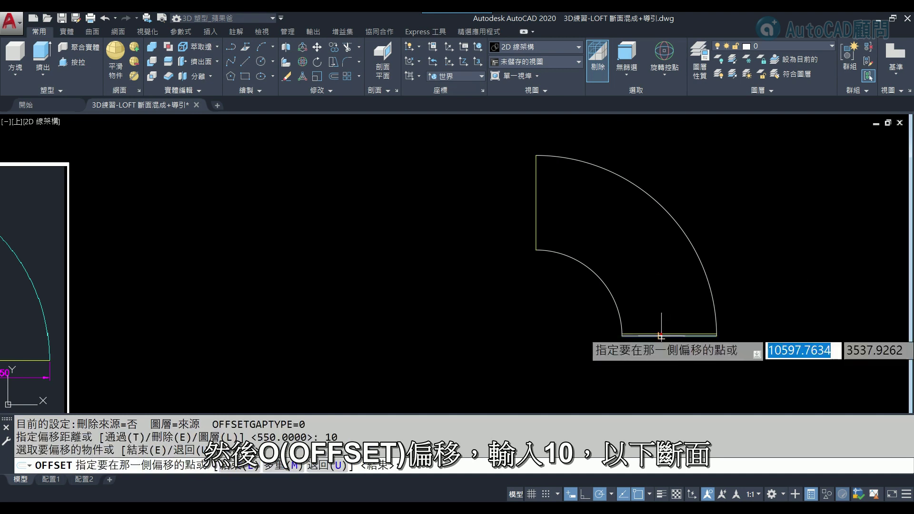
click(658, 366)
key(Return)
key(Return)
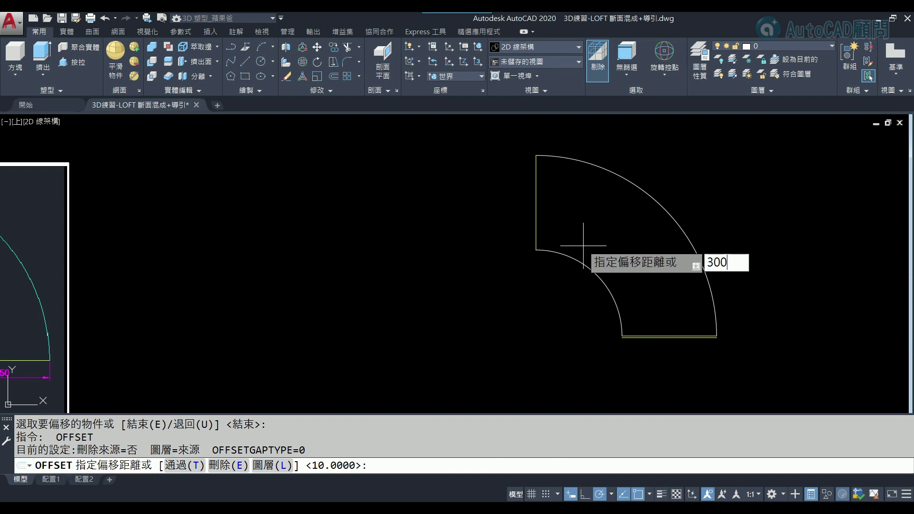
key(Return)
click(536, 226)
click(495, 220)
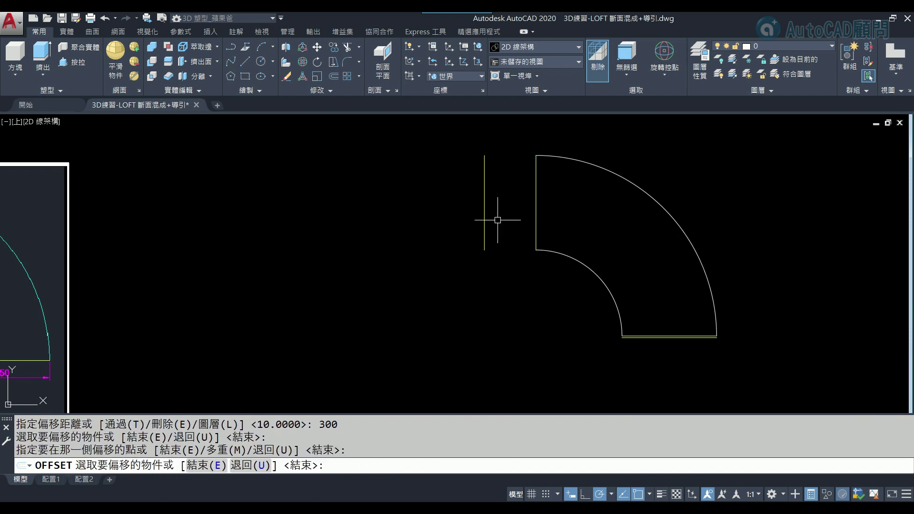
key(Escape)
click(797, 46)
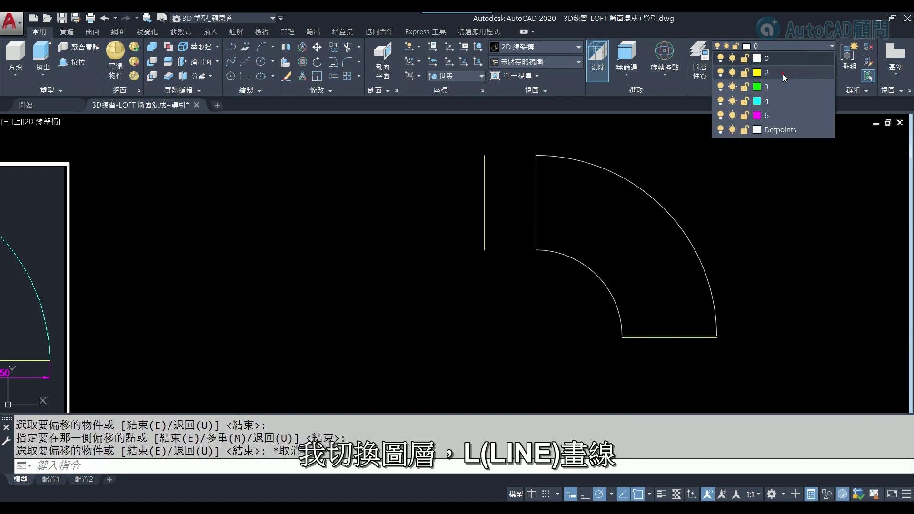
click(784, 75)
Draw the top and closing edges of the 300-wide rectangle
text(l)
key(Return)
scroll(532, 238, up, 2)
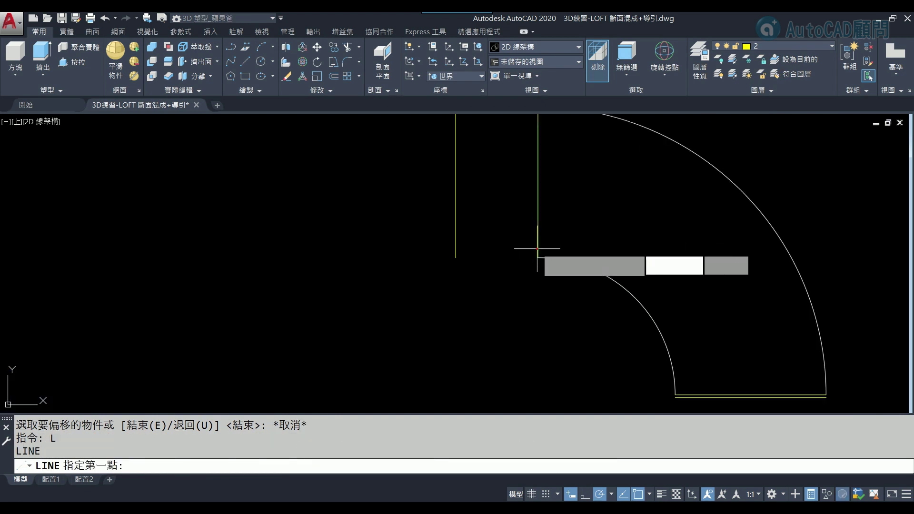
click(538, 257)
click(455, 257)
key(Escape)
middle_drag(490, 168, 482, 265)
key(Return)
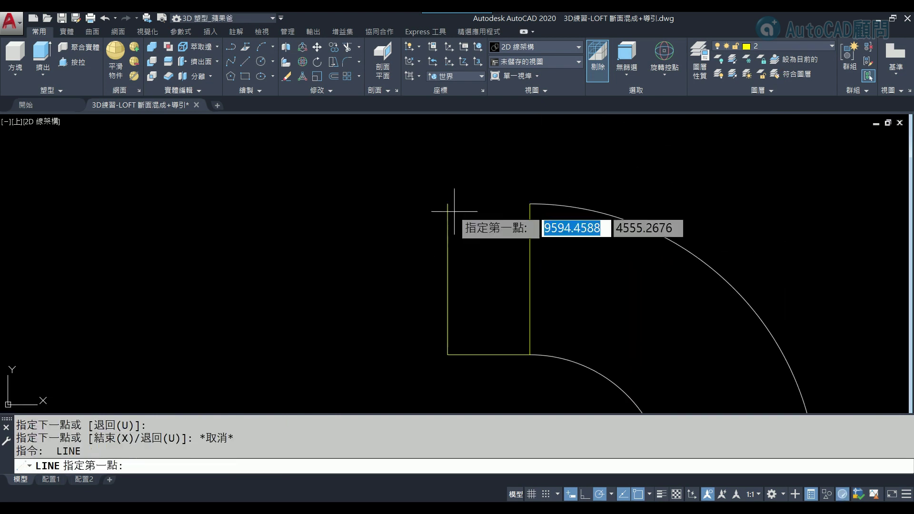
click(447, 203)
click(530, 204)
key(Escape)
Close both ends of the 10-thick strip with short lines
scroll(498, 206, down, 3)
scroll(561, 302, up, 3)
key(Return)
click(478, 272)
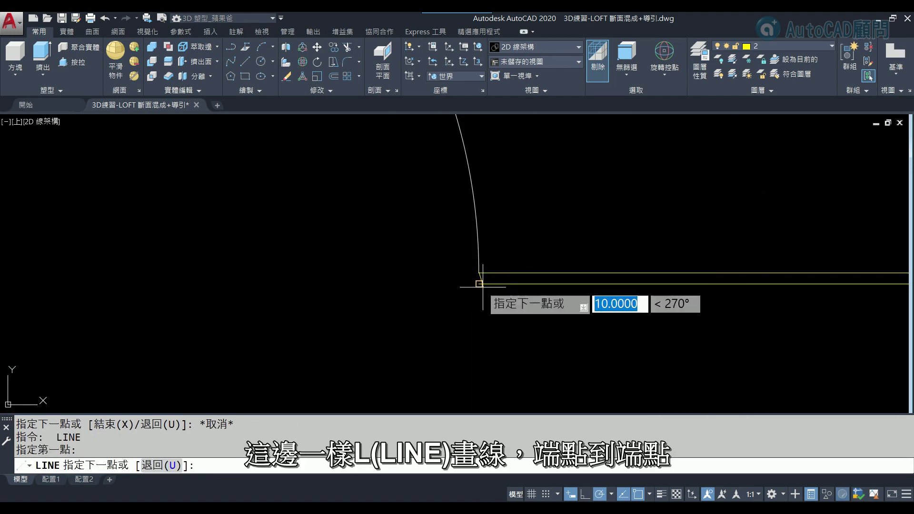
key(Escape)
middle_drag(658, 300, 415, 328)
key(Return)
click(845, 312)
key(Escape)
Join the thin strip's four edges into one closed polyline
scroll(706, 299, down, 5)
scroll(647, 313, down, 1)
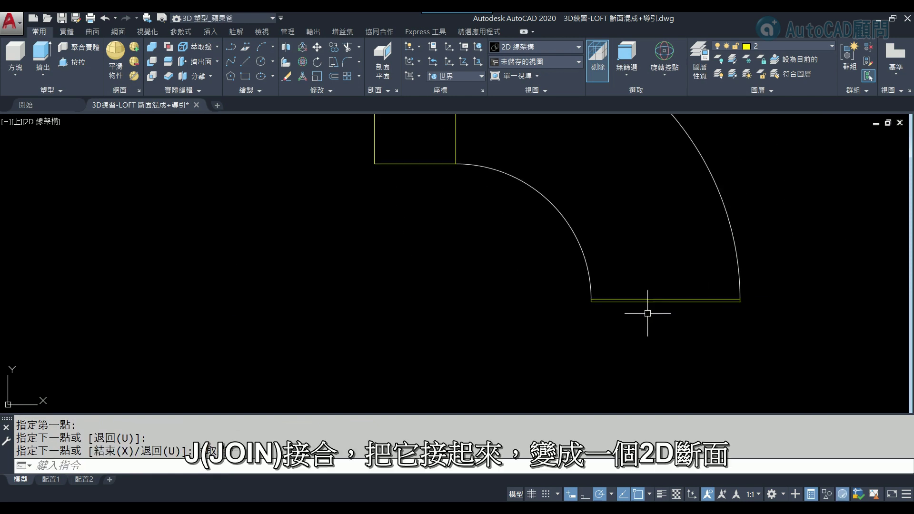
text(J)
key(Return)
drag(550, 316, 738, 281)
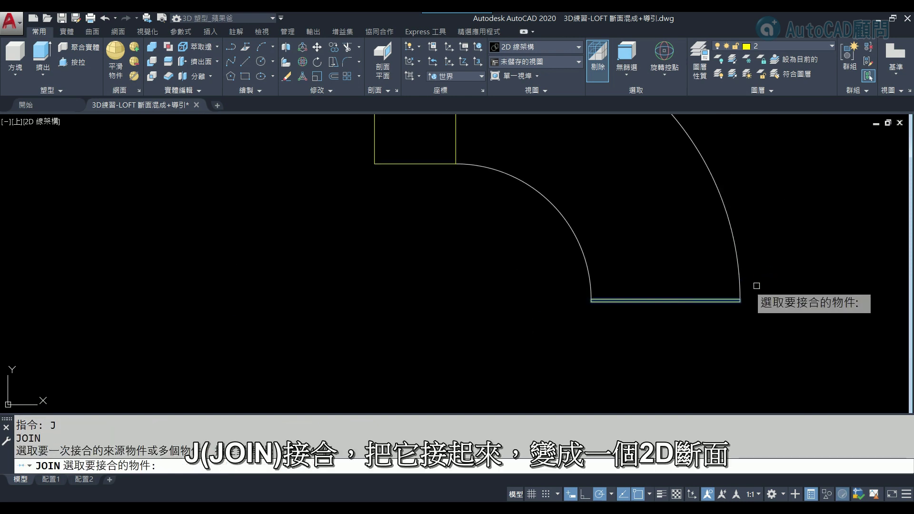
key(Return)
click(684, 299)
key(Escape)
Join the rectangle's four edges into one closed polyline
middle_drag(505, 186, 590, 315)
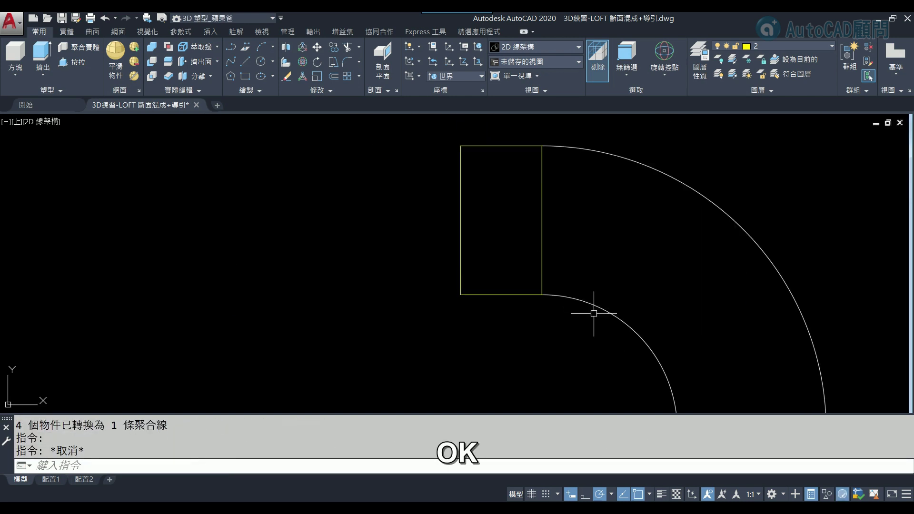
text(j)
key(Return)
drag(432, 310, 548, 138)
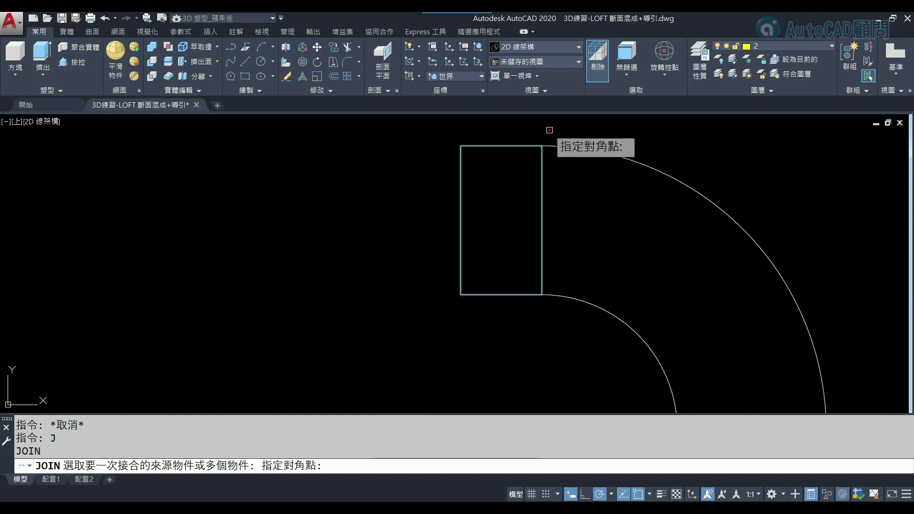
key(Return)
Confirm the rectangle is a single polyline and switch to the Realistic visual style
click(543, 244)
key(Escape)
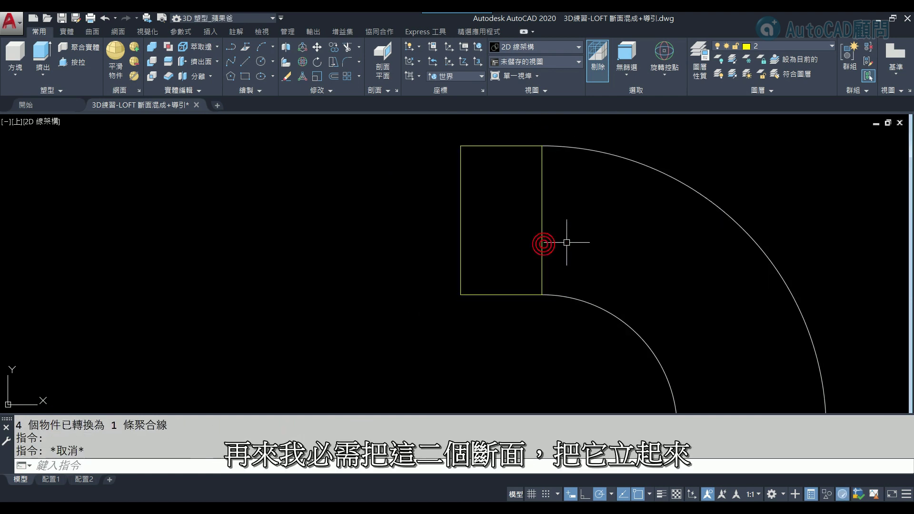
scroll(566, 244, down, 2)
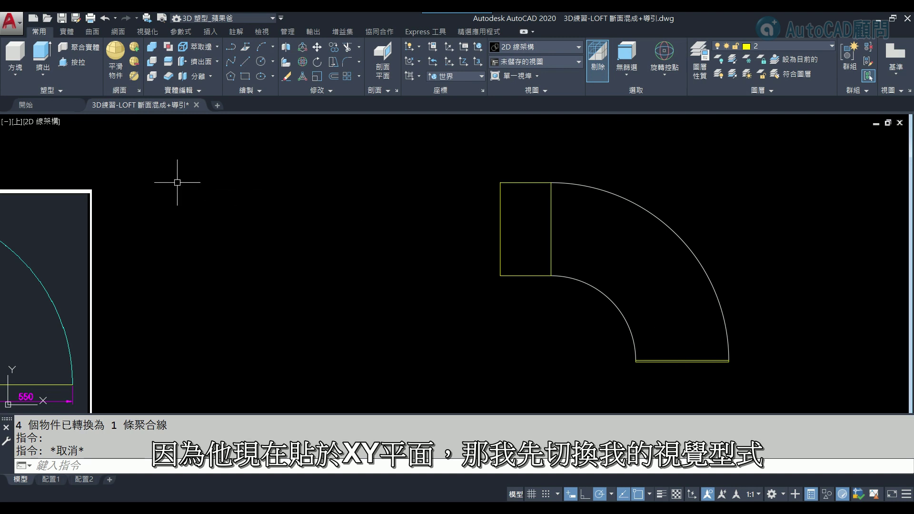
click(48, 123)
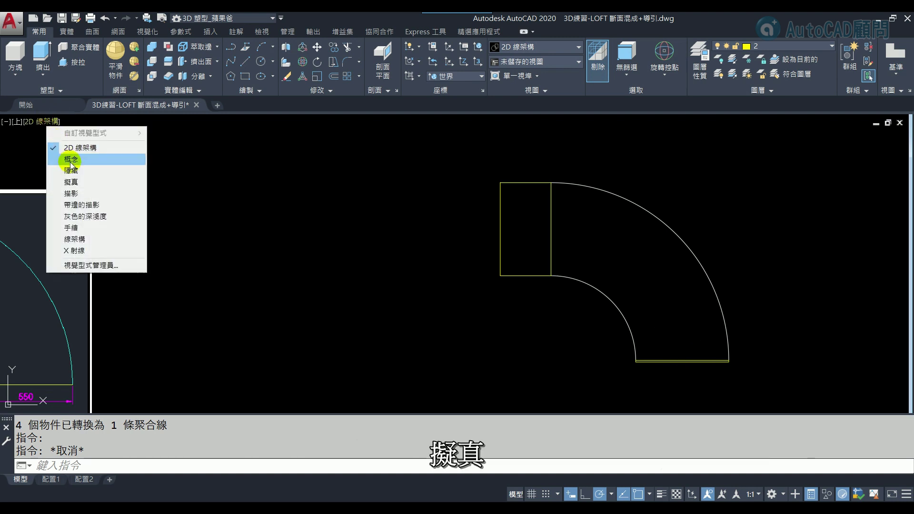
click(78, 181)
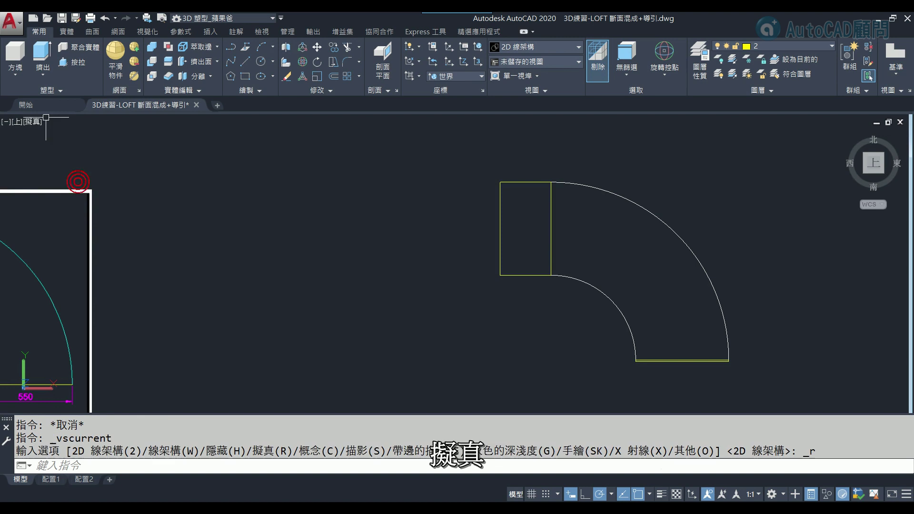
View the model from southwest isometric and undo the last 3D rotation
click(866, 173)
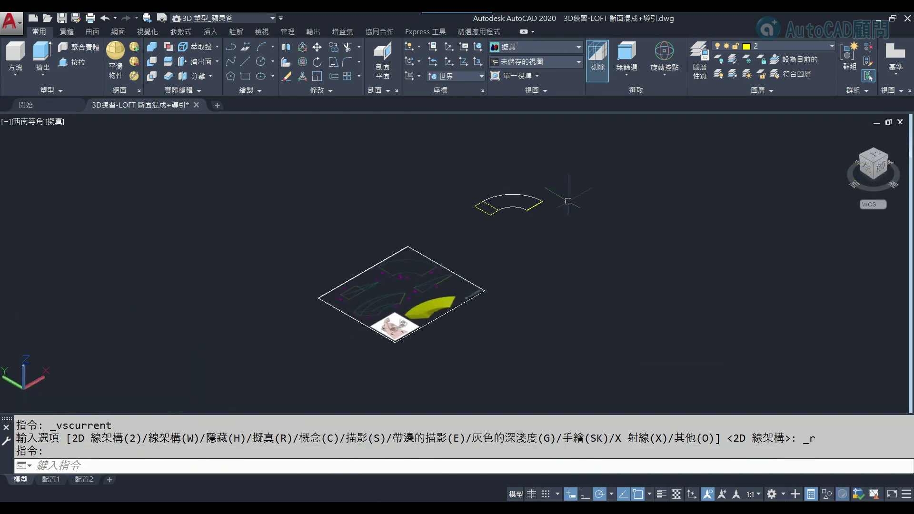
scroll(503, 209, up, 5)
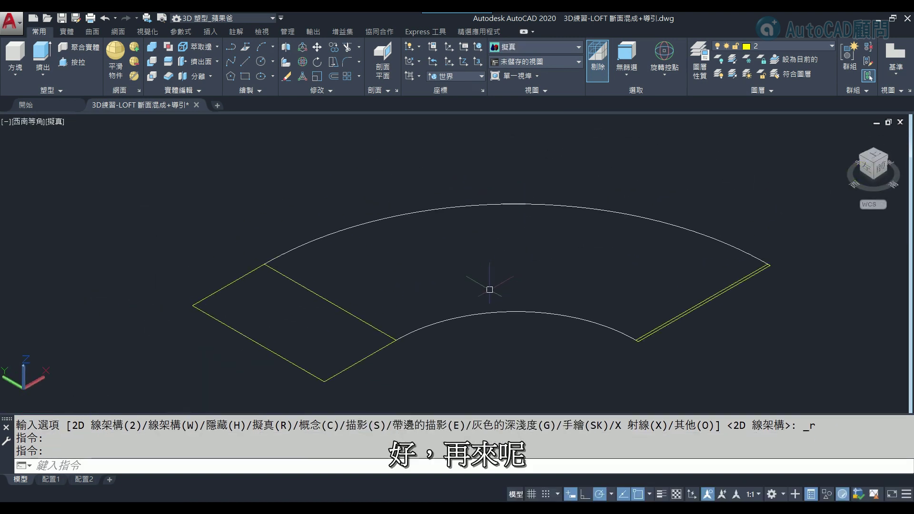
text(u)
key(Return)
Rotate the left rectangular section 270° about its edge midpoint so it stands upright
click(267, 347)
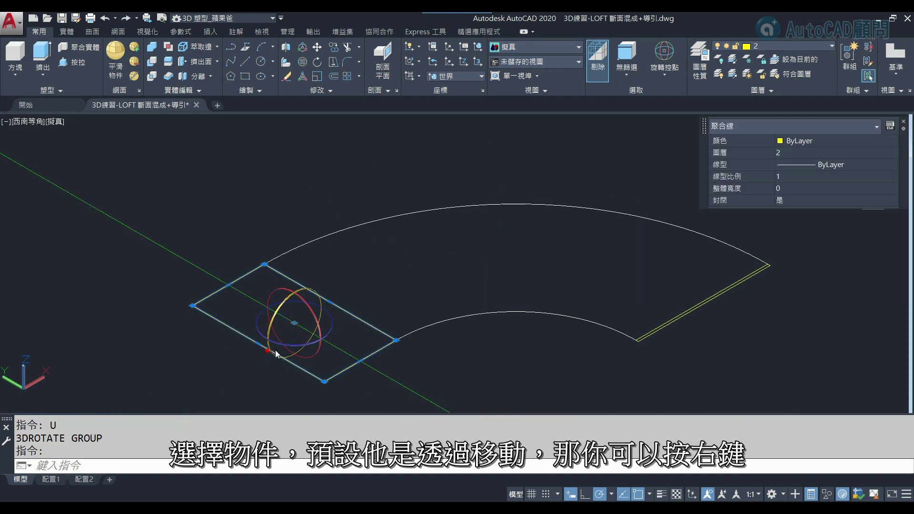
right_click(299, 308)
click(324, 313)
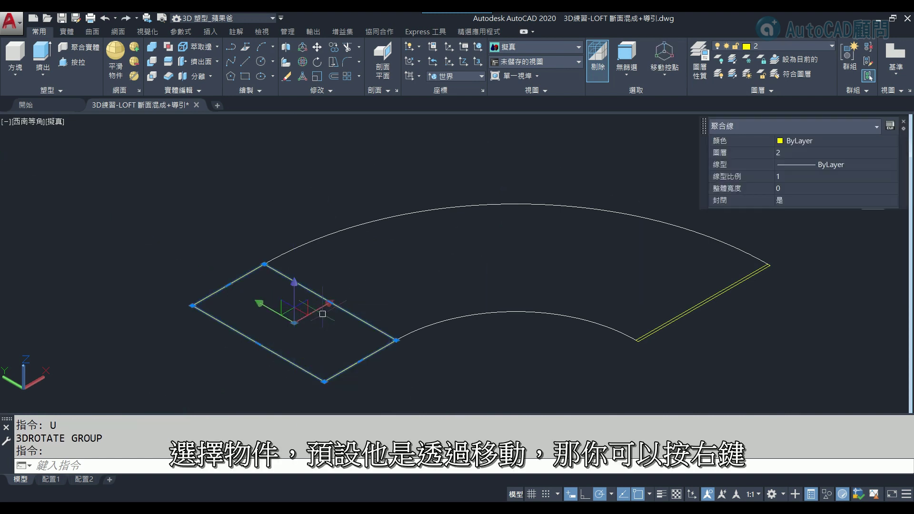
right_click(300, 312)
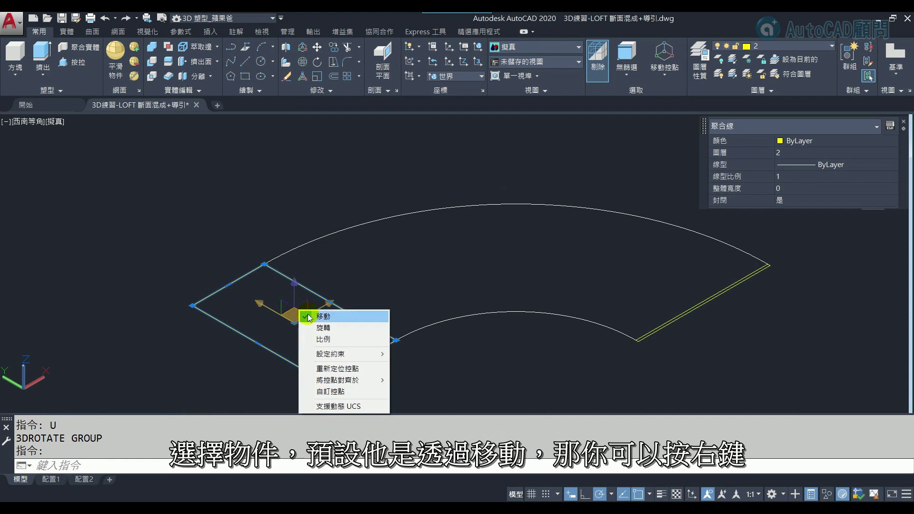
click(318, 329)
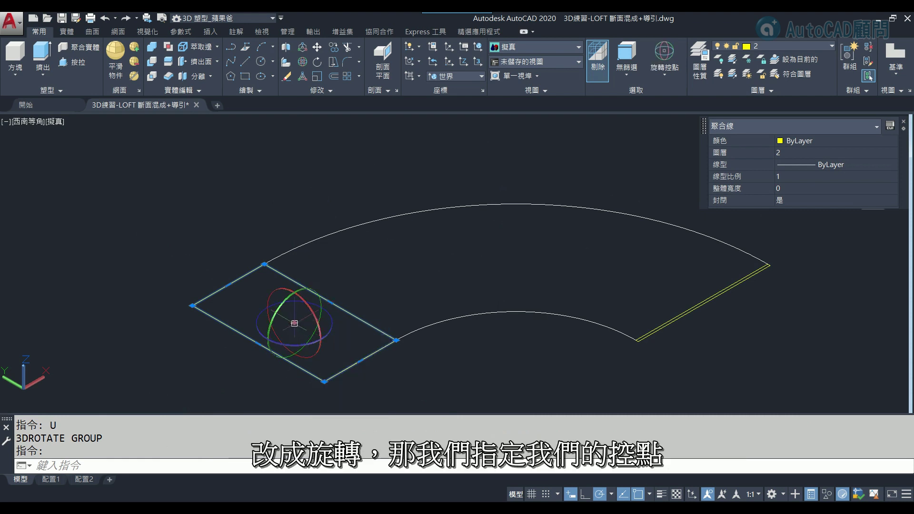
drag(294, 324, 330, 302)
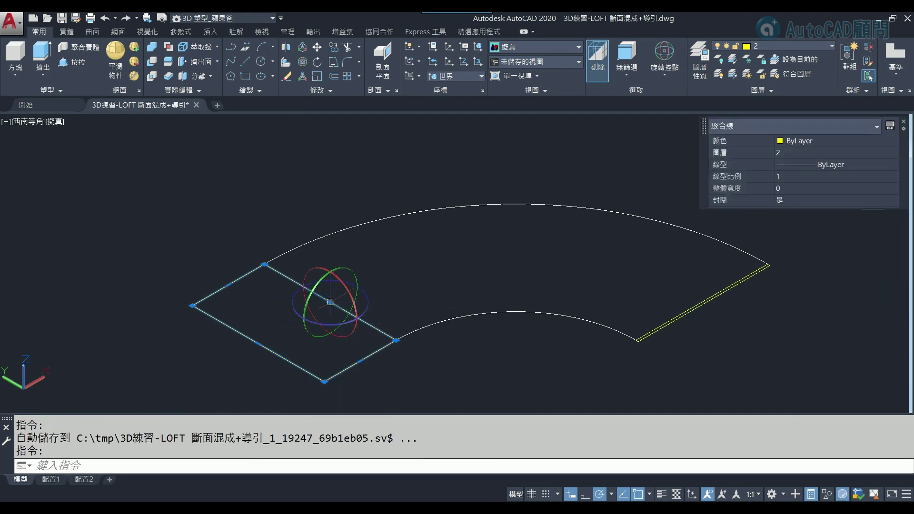
click(320, 289)
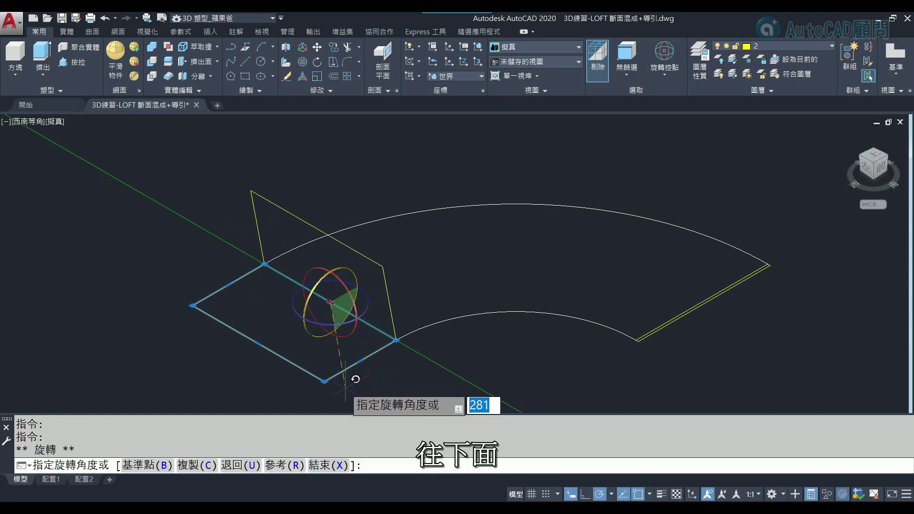
click(331, 397)
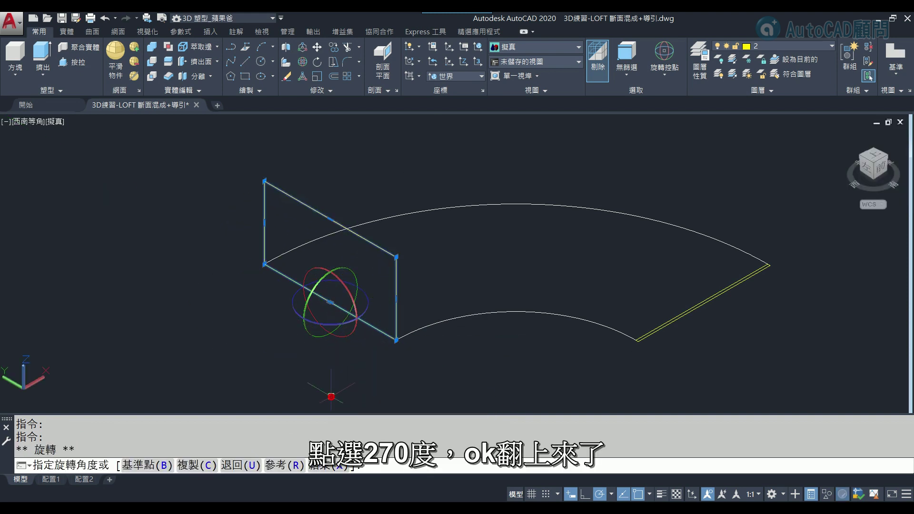
key(Escape)
Select the thin right strip and cancel a first rotation attempt to reset the centre
middle_drag(666, 323, 509, 329)
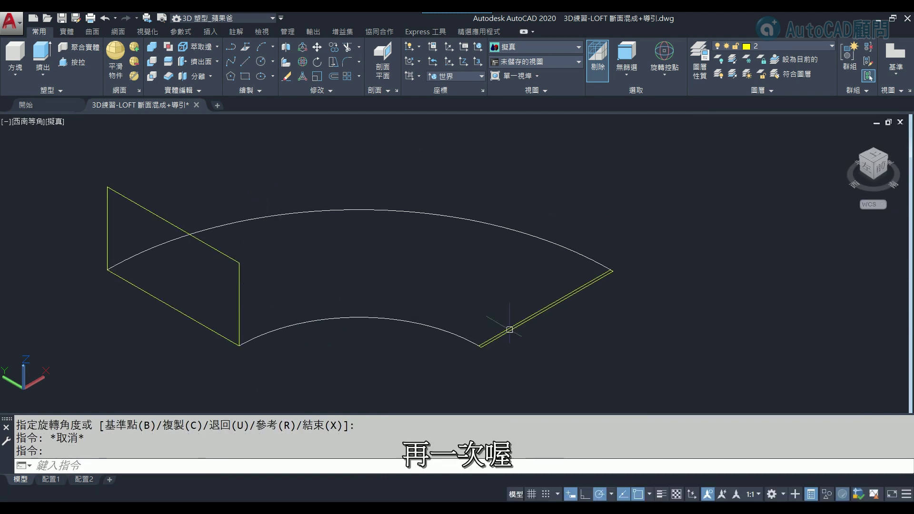
click(528, 321)
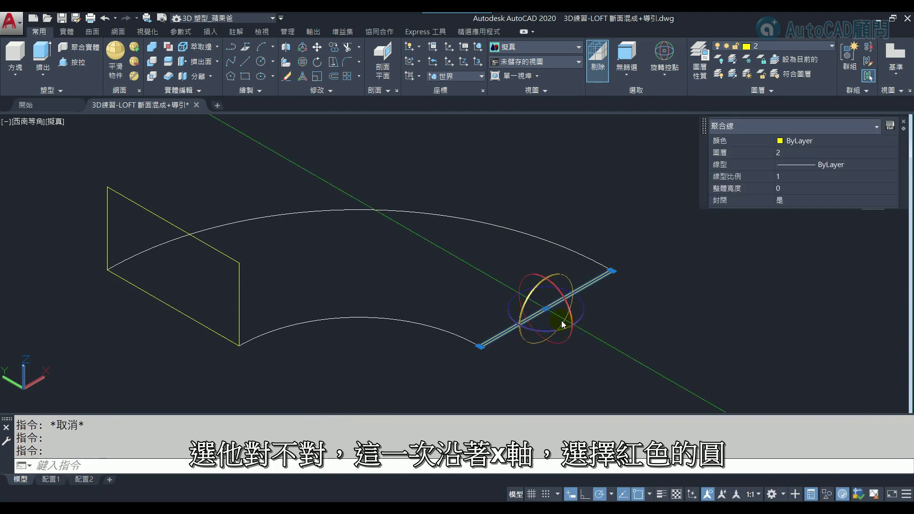
scroll(578, 287, up, 2)
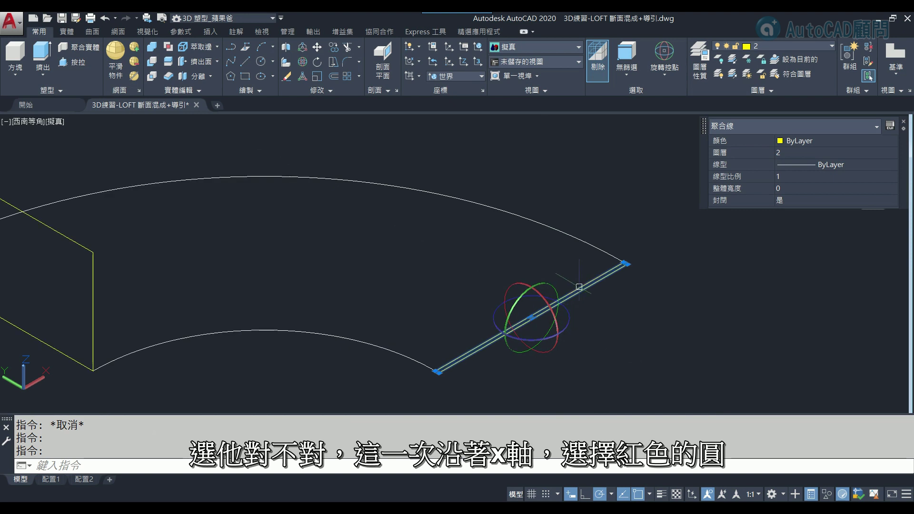
click(548, 305)
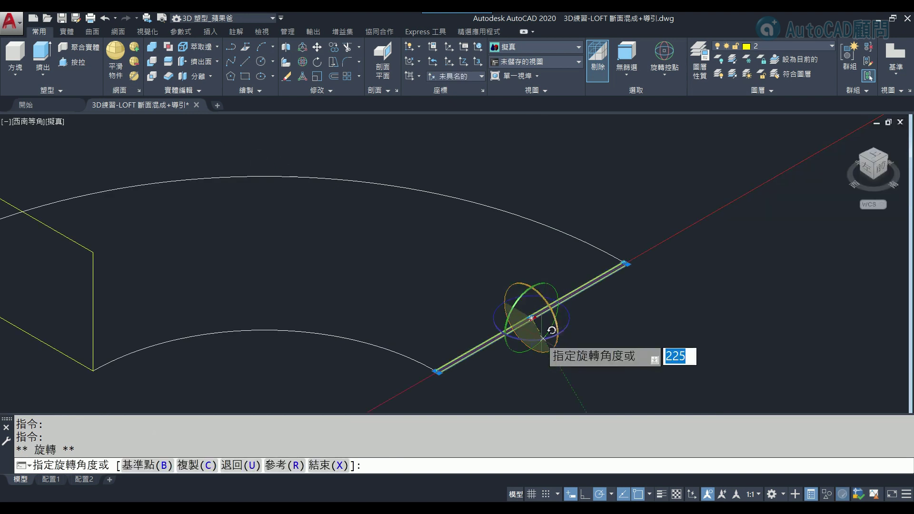
key(Escape)
scroll(536, 323, up, 3)
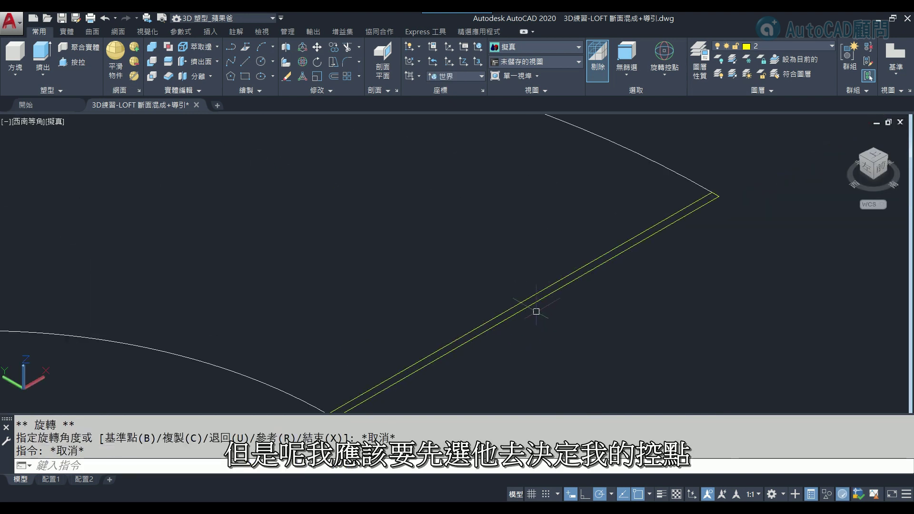
Rotate the thin strip 270° about the X axis, centred on the strip itself
click(525, 309)
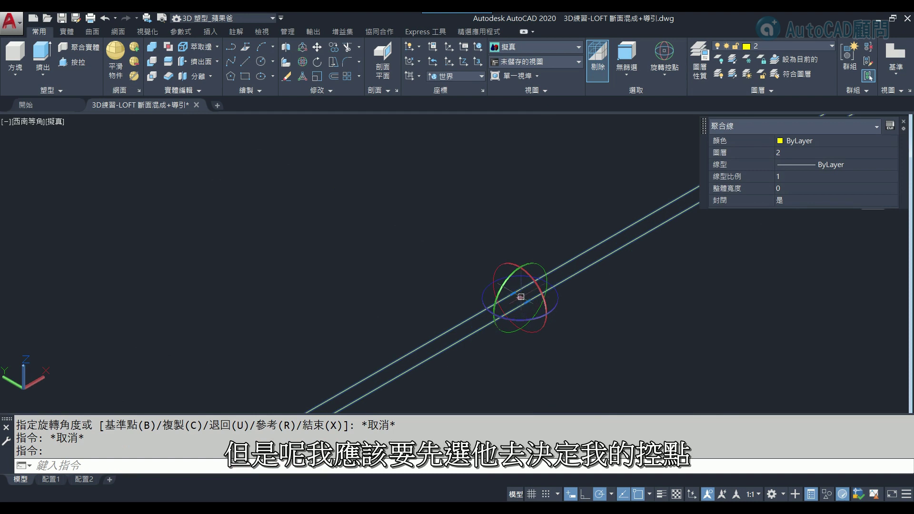
click(520, 297)
click(514, 294)
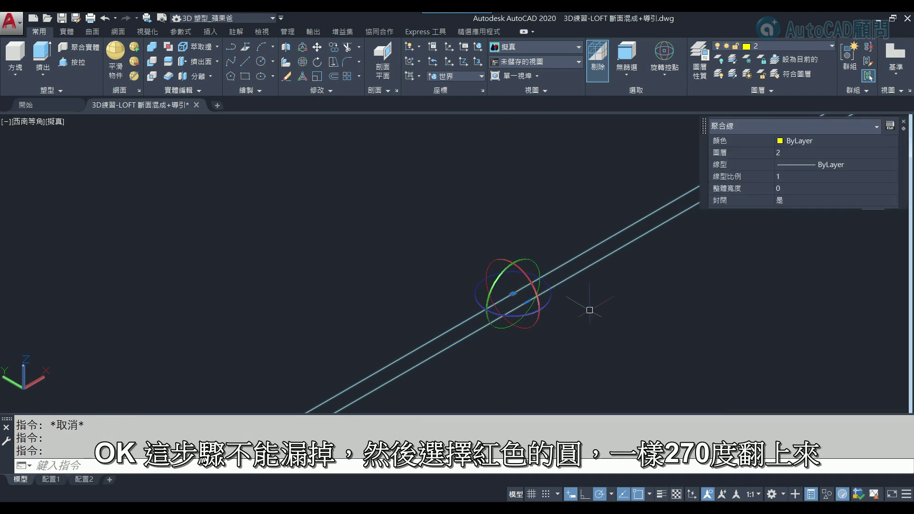
click(530, 282)
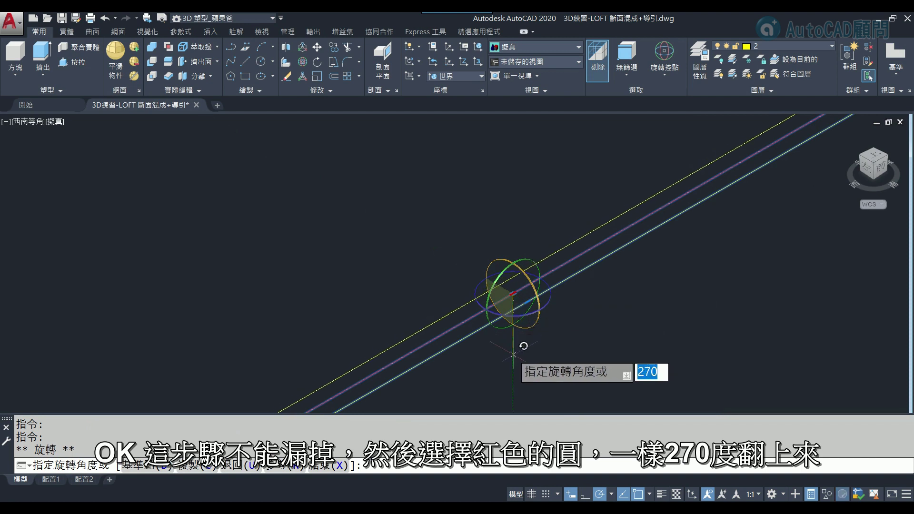
key(Return)
scroll(512, 355, down, 3)
key(Escape)
mouse_move(445, 326)
middle_down()
mouse_move(430, 308)
mouse_move(463, 304)
middle_up()
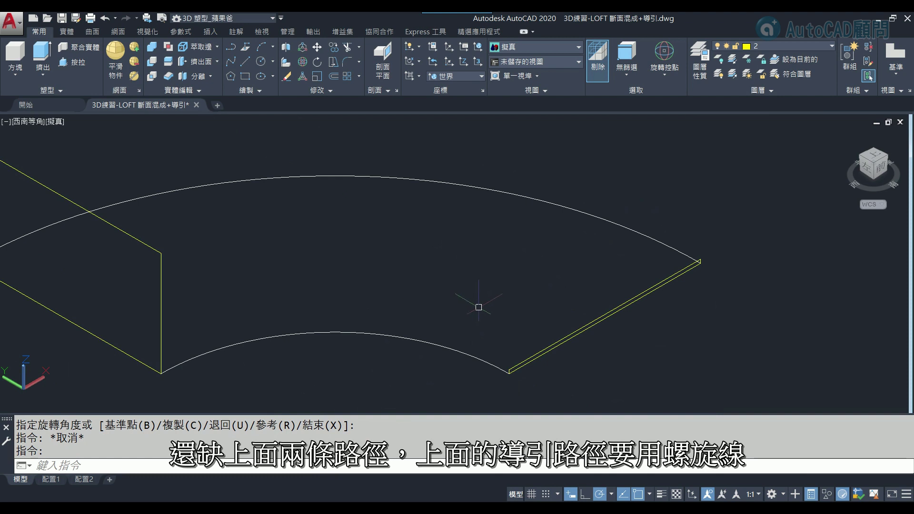
Orbit the view, make layer 3 current, and move both white arcs onto layer 3
mouse_move(410, 277)
shift+middle_down()
mouse_move(499, 305)
mouse_move(483, 306)
mouse_move(458, 285)
mouse_move(532, 290)
shift+middle_up()
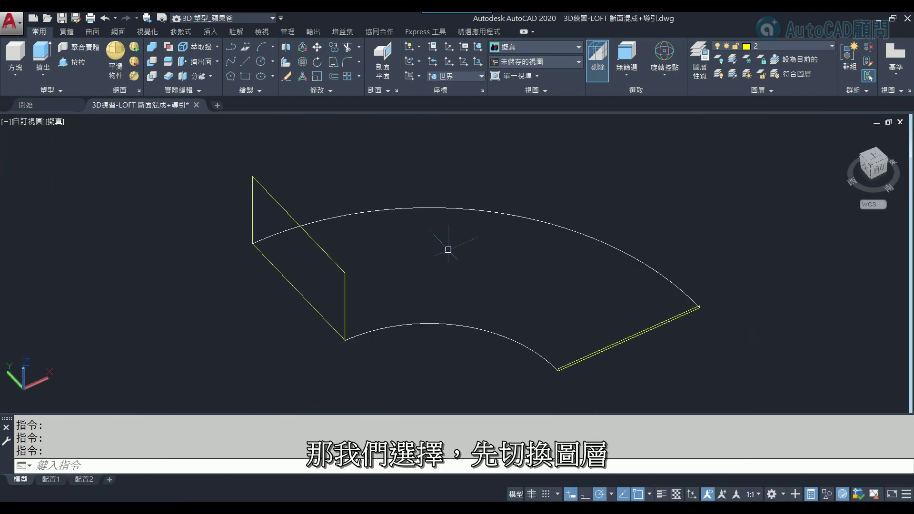
click(797, 51)
click(775, 90)
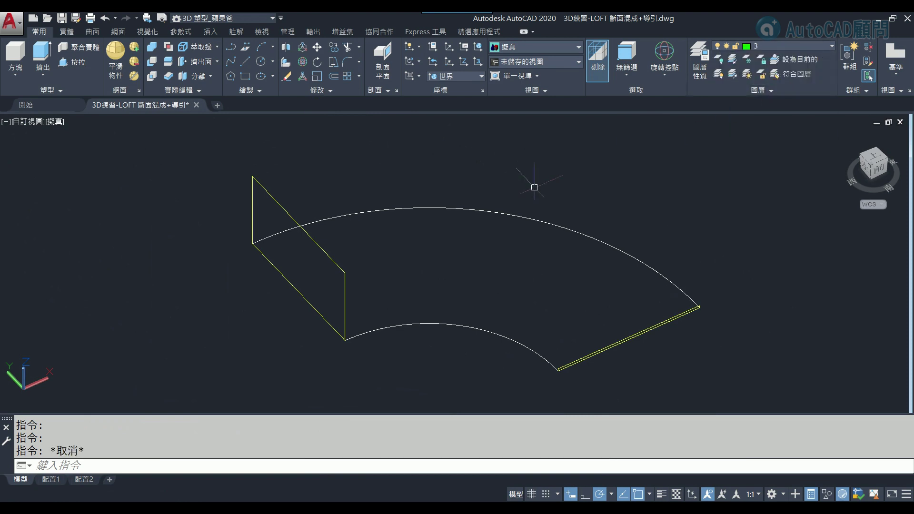
drag(494, 184, 457, 347)
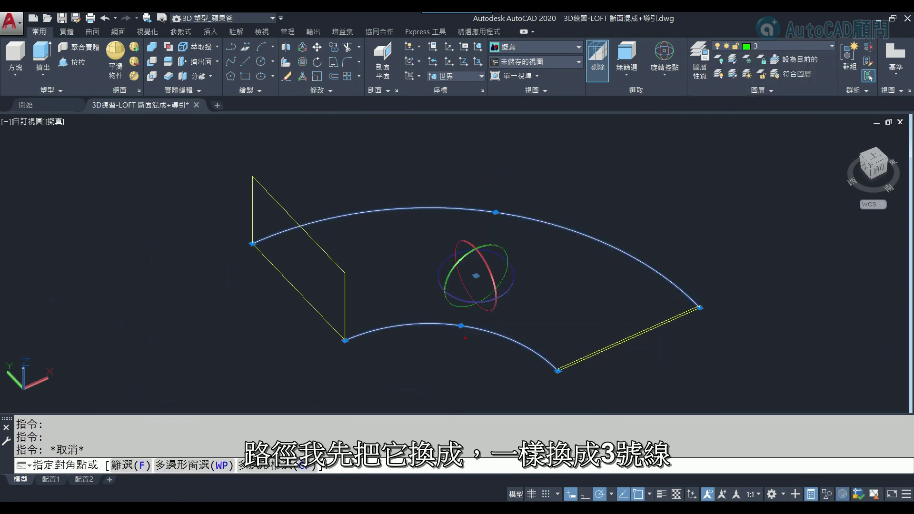
click(781, 50)
click(775, 90)
key(Escape)
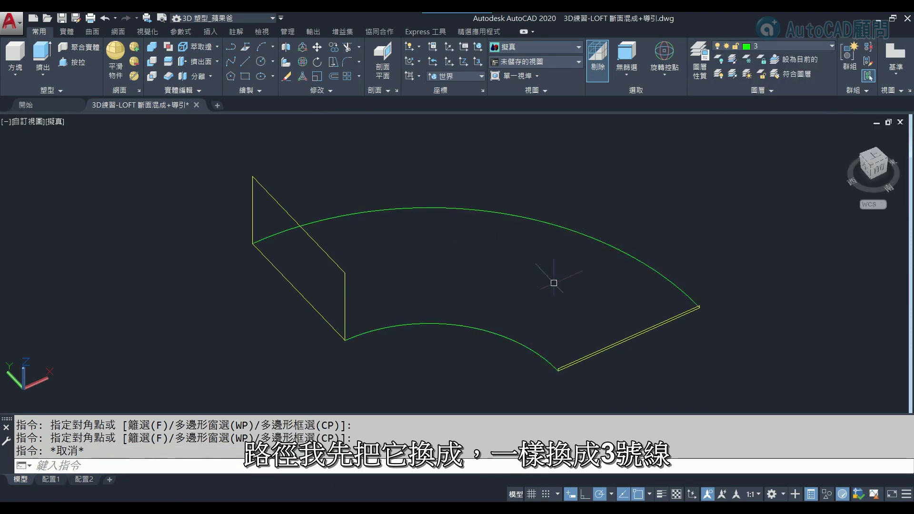
Draw a first helix from the section corner with default top radius 500 and height 290
click(257, 90)
click(230, 103)
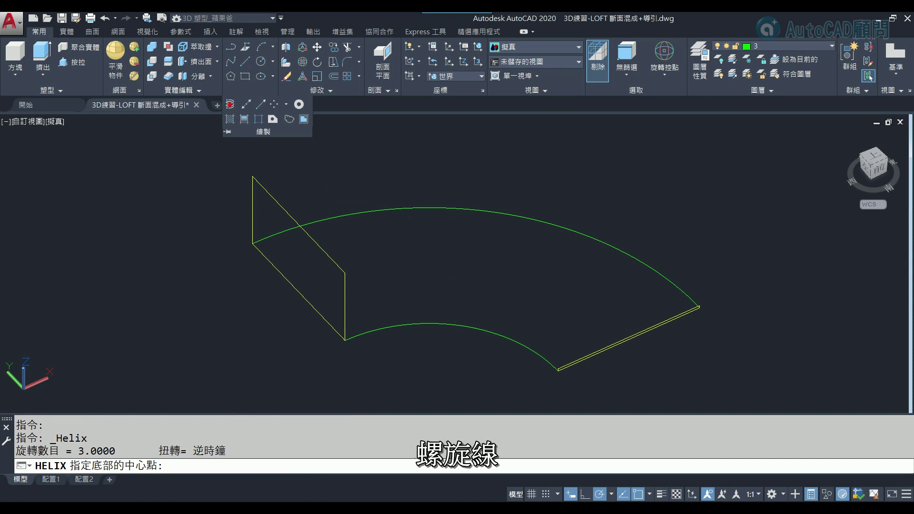
scroll(418, 215, down, 2)
click(414, 297)
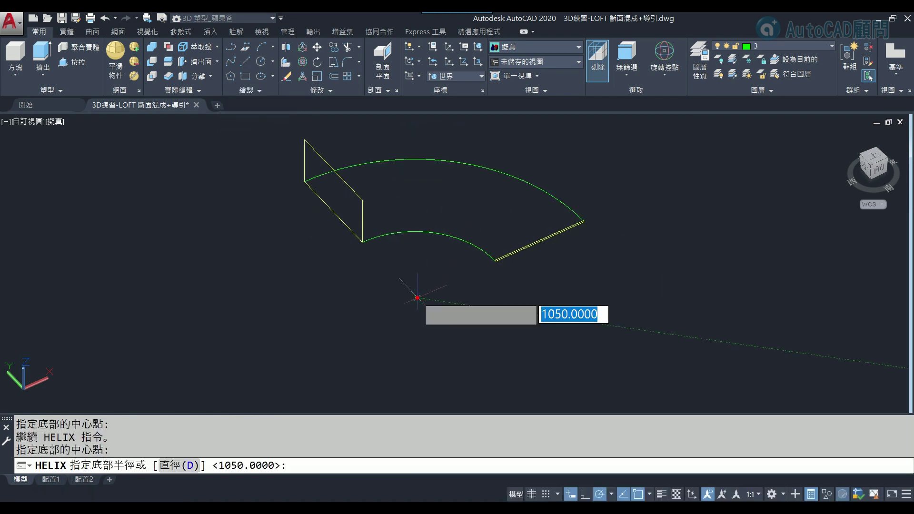
scroll(488, 228, up, 2)
scroll(488, 228, up, 2)
scroll(488, 229, up, 2)
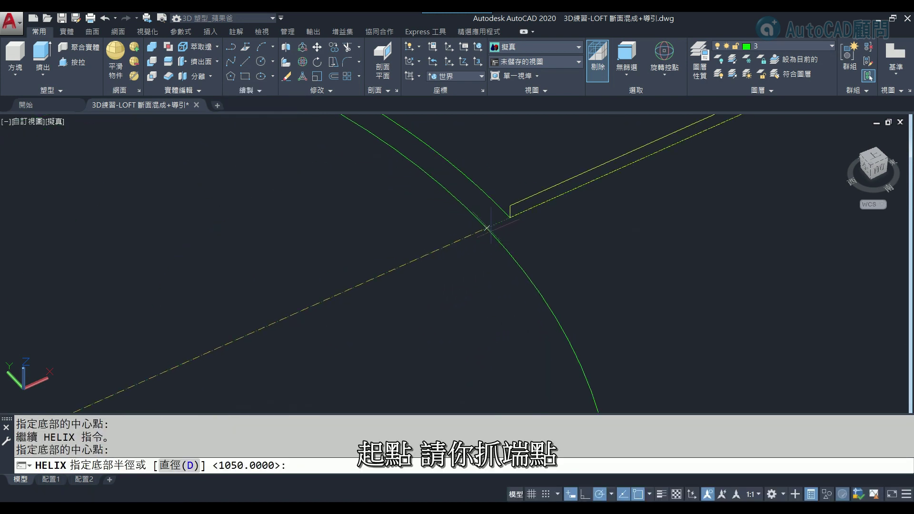
click(509, 217)
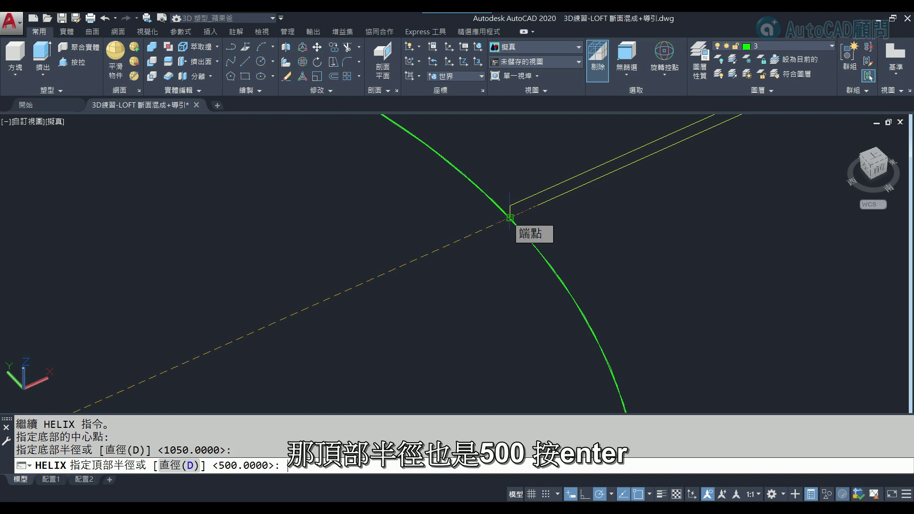
key(Return)
text(29)
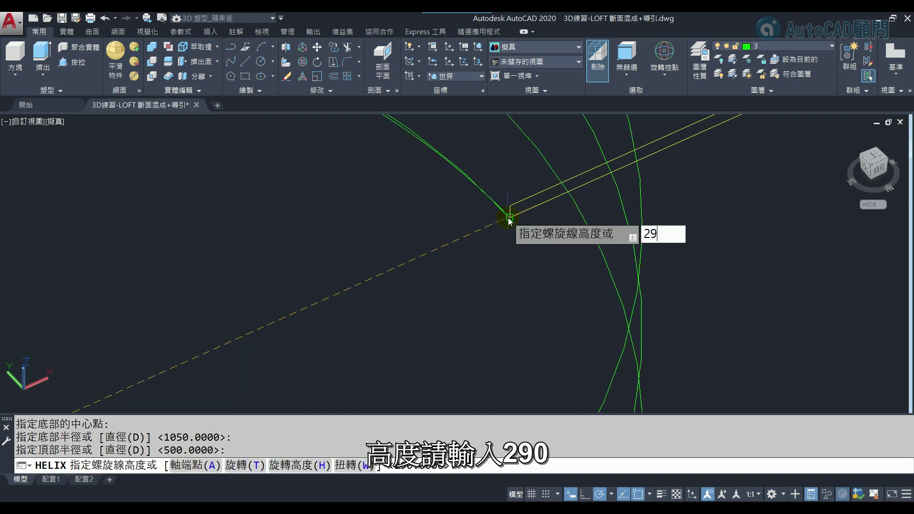
key(Return)
scroll(550, 230, down, 2)
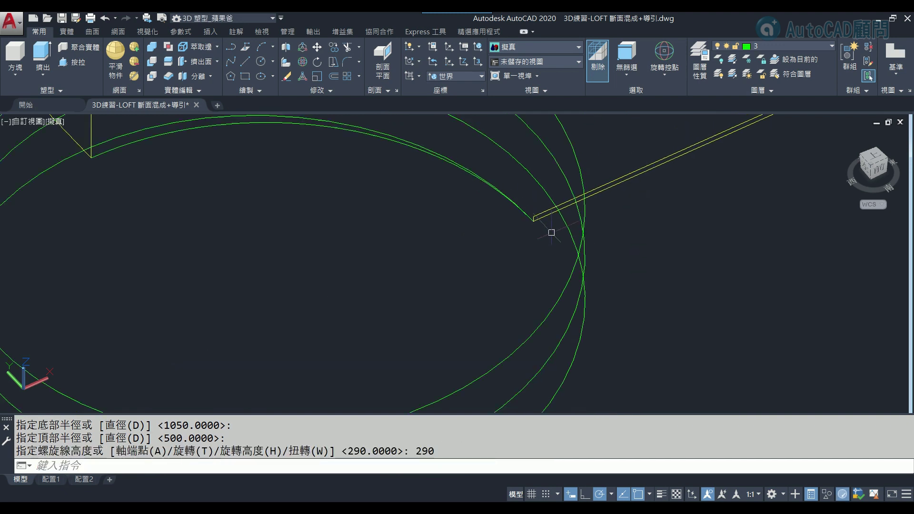
scroll(552, 239, down, 2)
Draw a second helix from the section endpoint with top radius 1050 and height 290
key(Return)
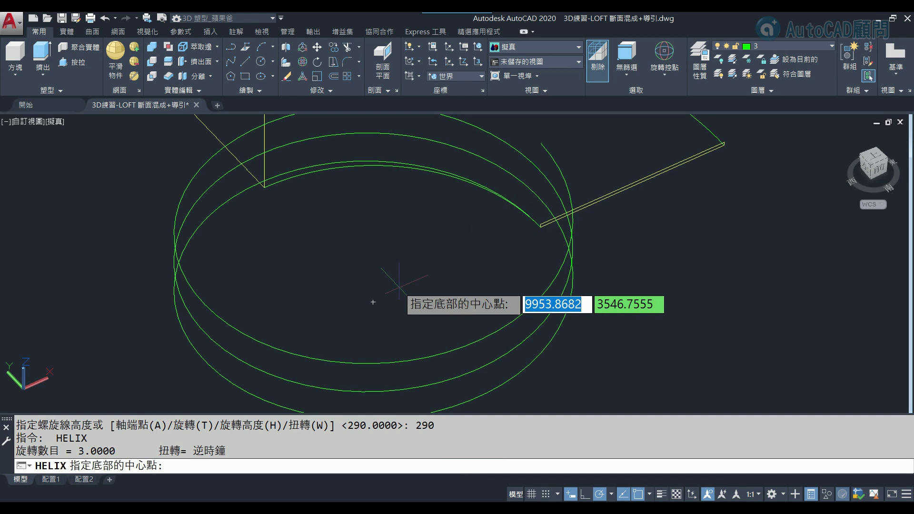
click(373, 302)
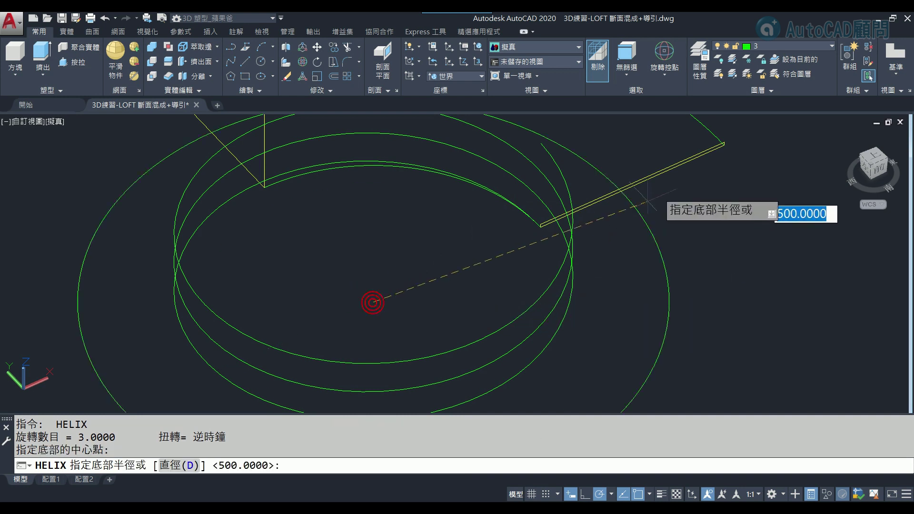
scroll(647, 203, up, 2)
scroll(689, 206, up, 2)
scroll(700, 210, up, 2)
scroll(704, 215, up, 1)
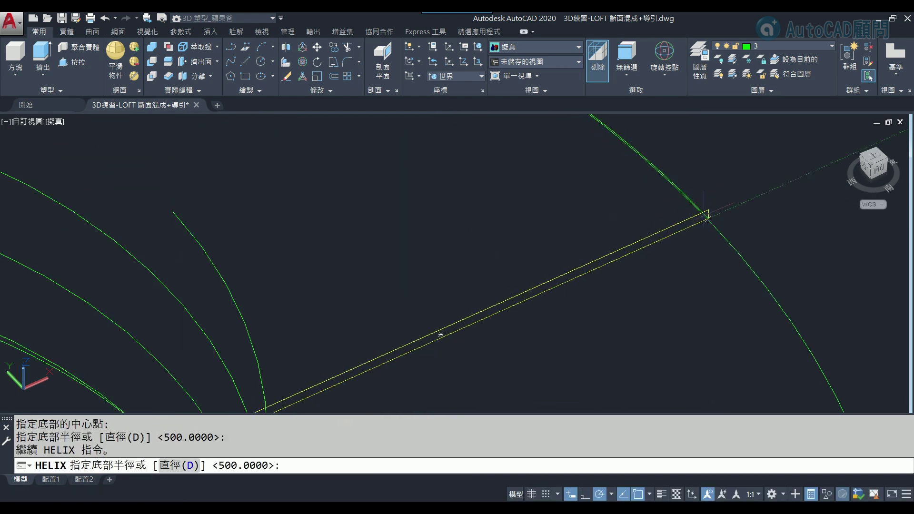
scroll(704, 215, up, 2)
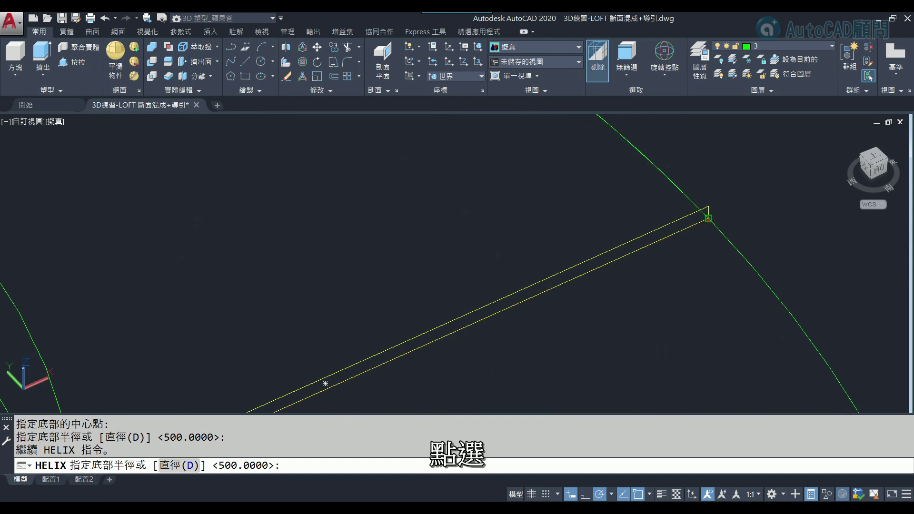
click(708, 218)
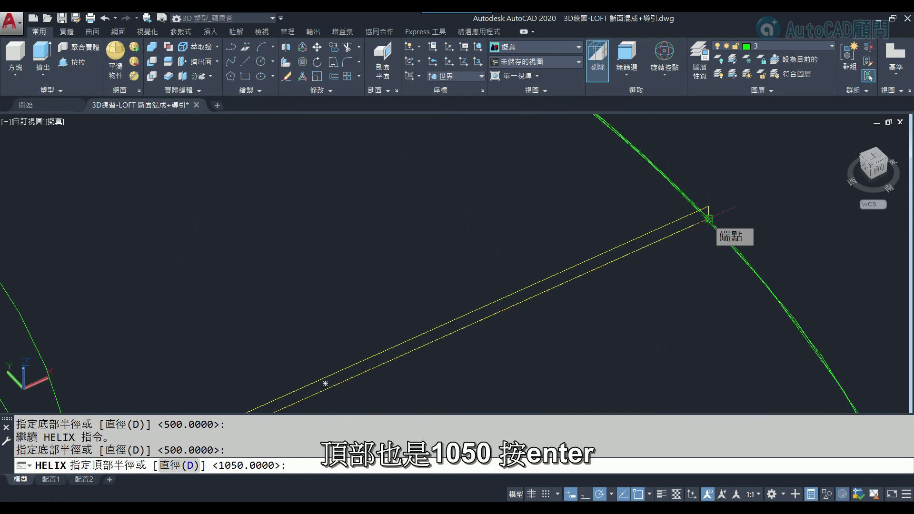
key(Return)
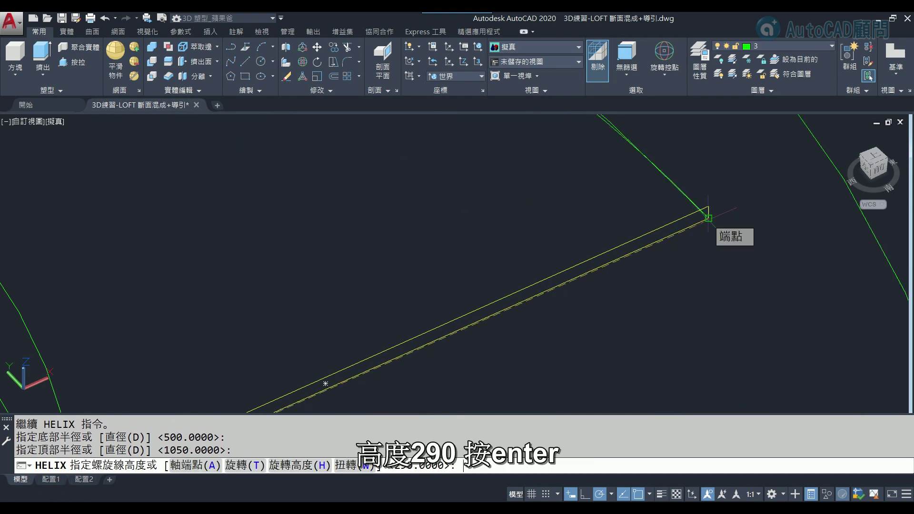
key(Return)
scroll(646, 224, down, 5)
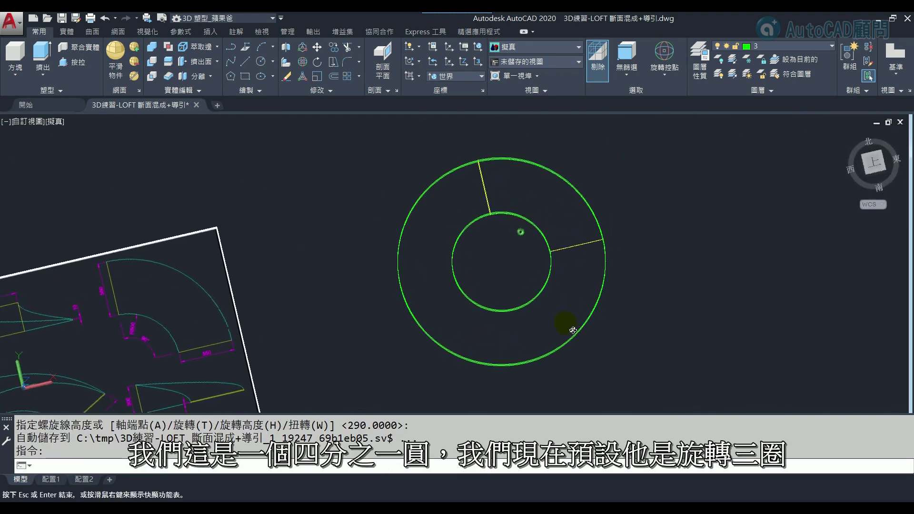
Window-select the helix and set its Turns to 0.25 in Quick Properties
click(498, 260)
click(551, 230)
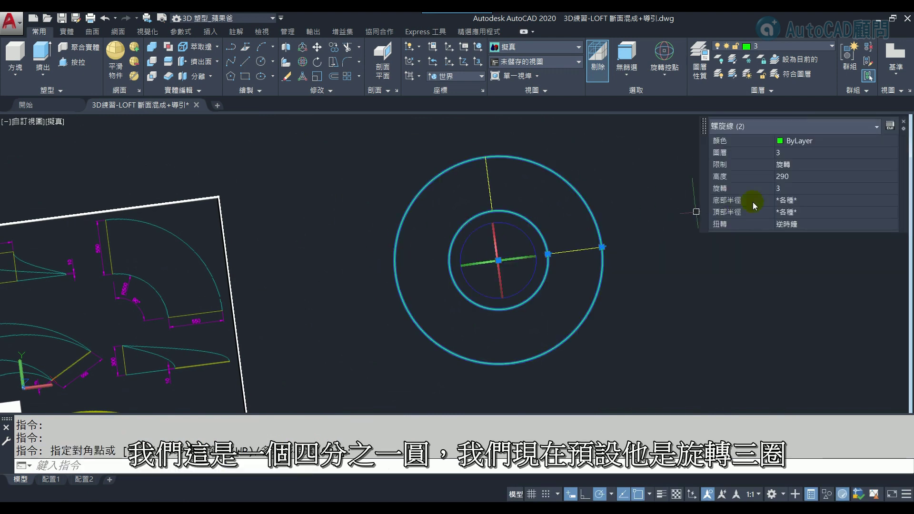
click(783, 190)
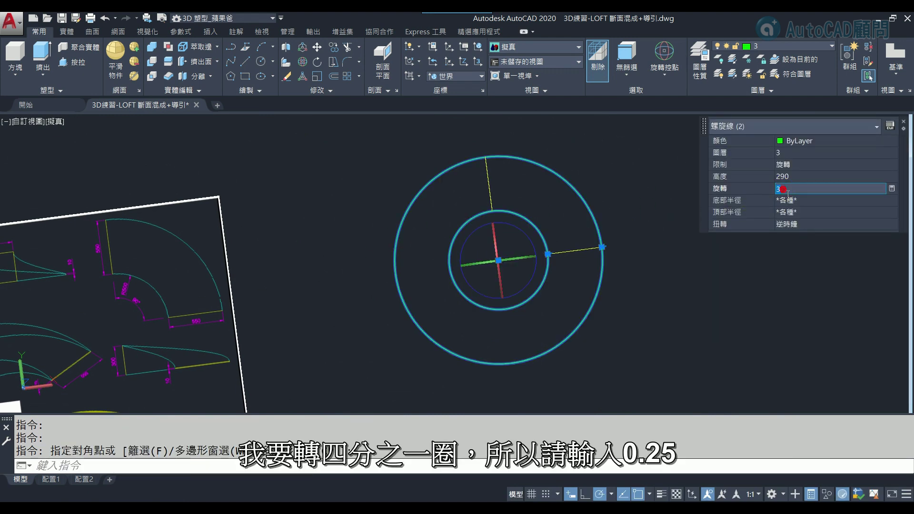
text(0.25)
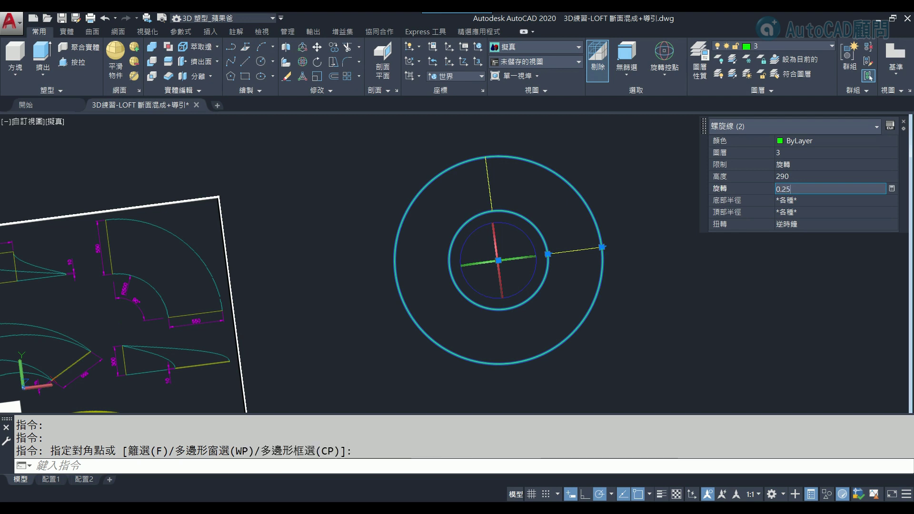
key(Return)
key(Escape)
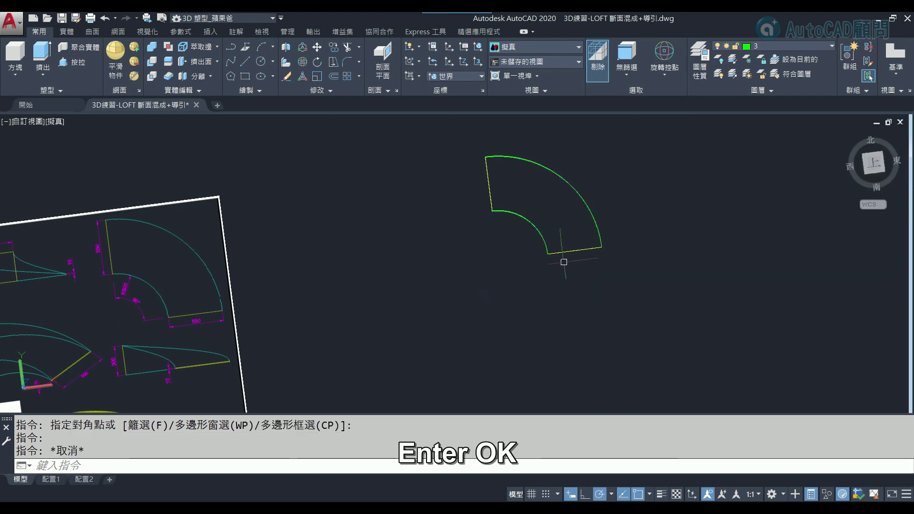
Start a Move (M) with the inner and outer arcs selected
shift+middle_drag(543, 268, 476, 266)
scroll(499, 189, up, 3)
scroll(468, 191, up, 3)
scroll(445, 187, up, 2)
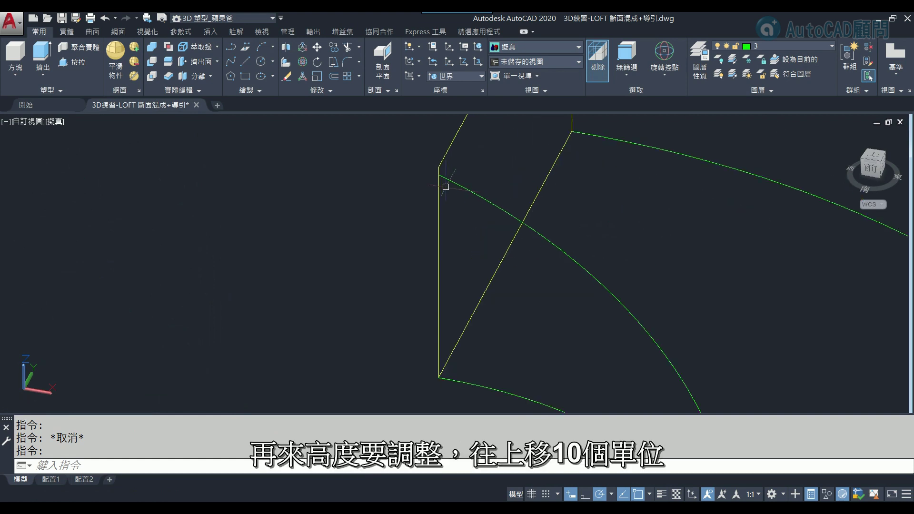
scroll(453, 191, down, 2)
text(M)
key(Return)
click(451, 190)
middle_drag(515, 206, 445, 247)
click(620, 149)
scroll(594, 200, down, 3)
scroll(569, 264, up, 2)
scroll(552, 284, up, 3)
scroll(534, 291, up, 3)
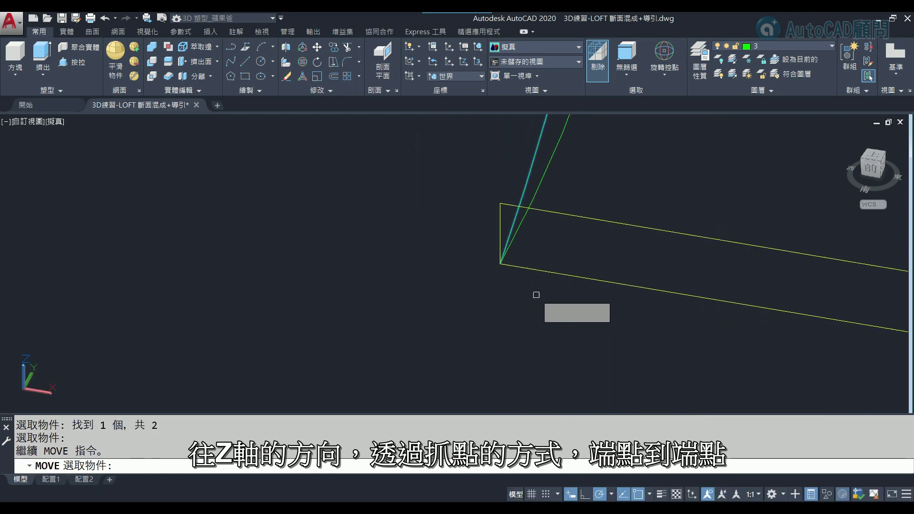
key(Return)
Move the arcs from the lower endpoint up to the section's upper endpoint
click(500, 263)
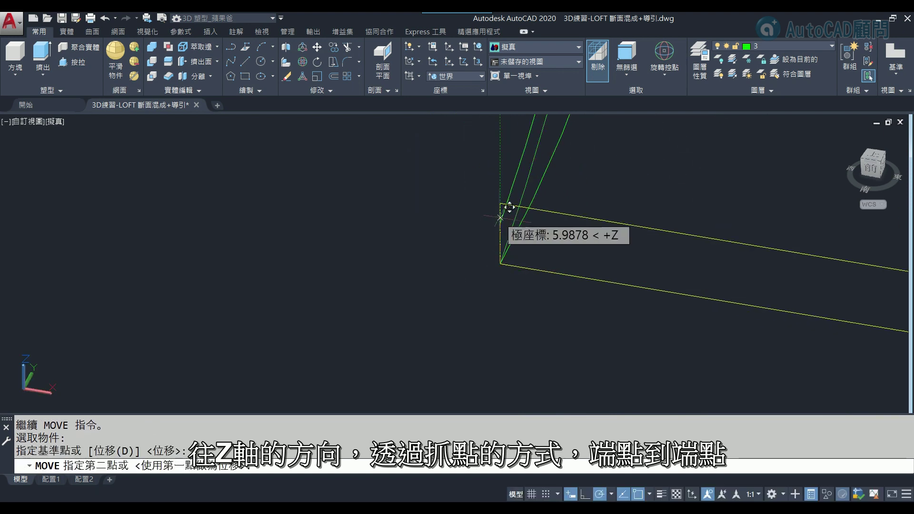
click(510, 193)
scroll(471, 258, down, 3)
scroll(471, 259, down, 2)
mouse_move(447, 281)
middle_down()
mouse_move(534, 259)
mouse_move(502, 256)
mouse_move(514, 245)
middle_up()
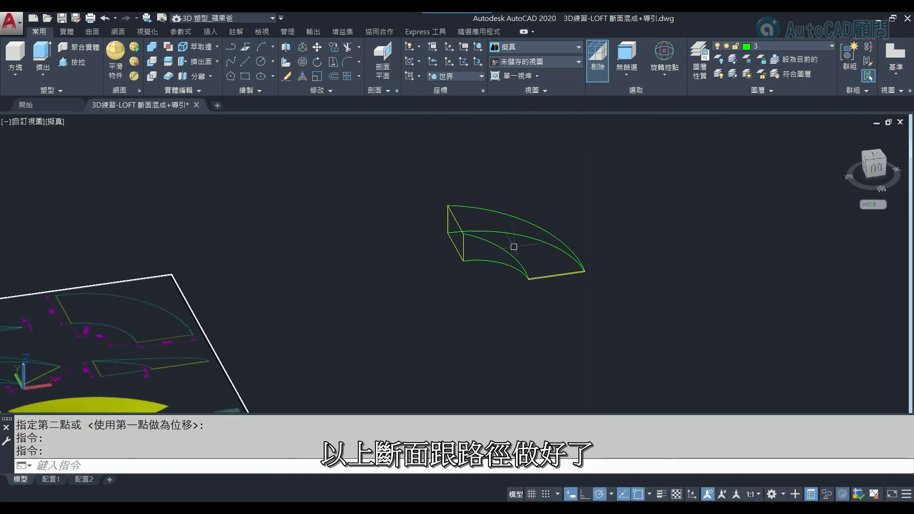
scroll(499, 220, up, 3)
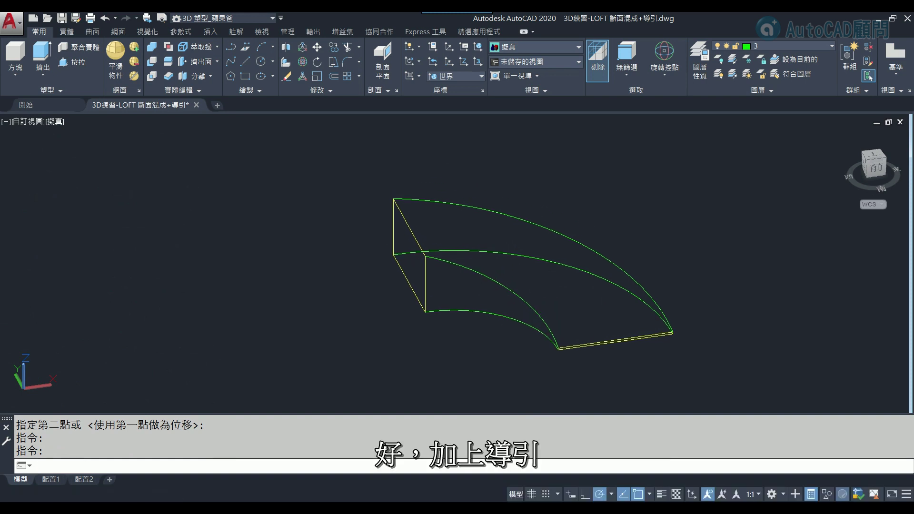
Loft the rectangular section and the yellow section along the four selected guide curves
middle_drag(405, 228, 420, 261)
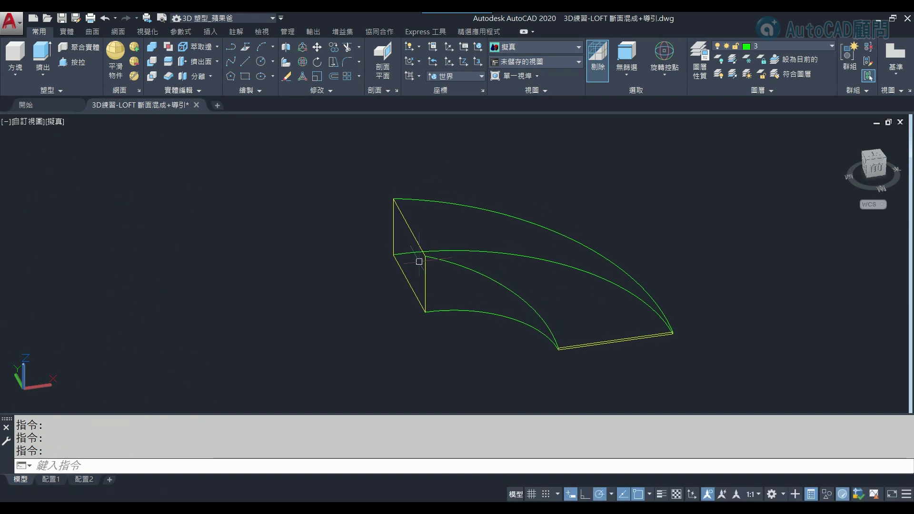
click(47, 80)
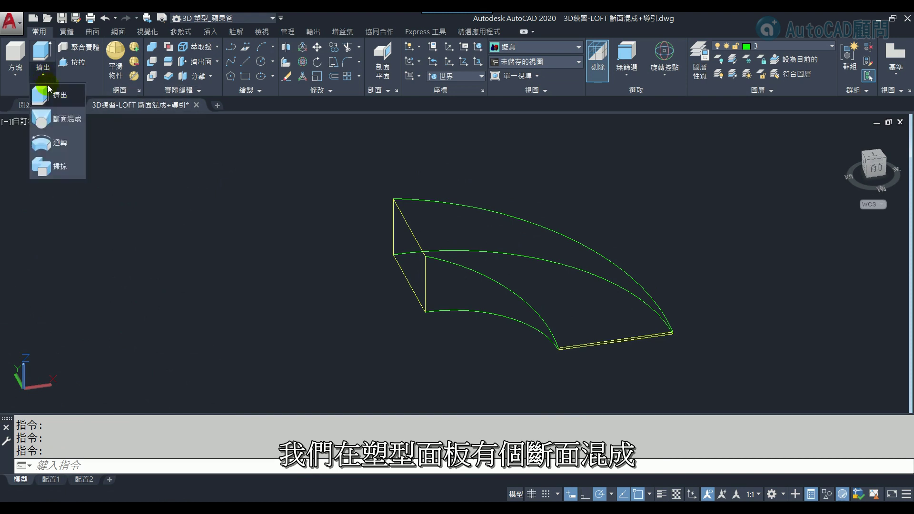
click(57, 120)
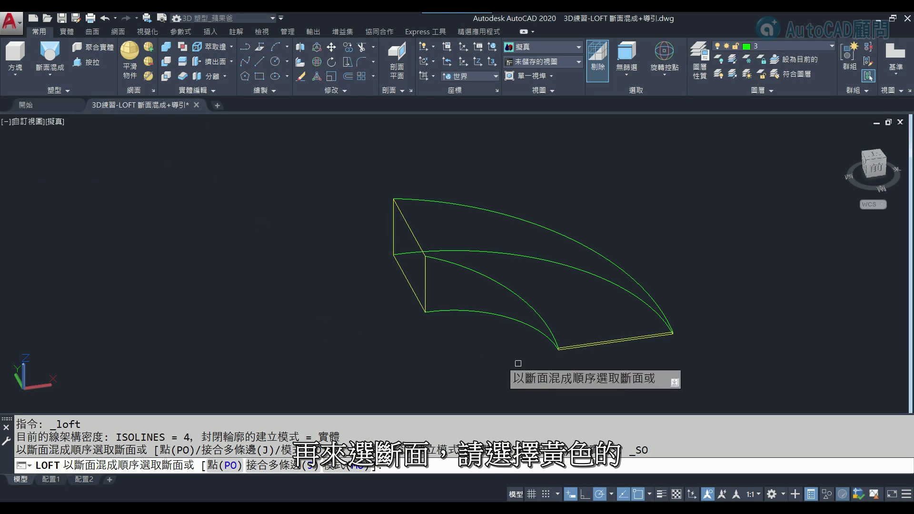
click(606, 343)
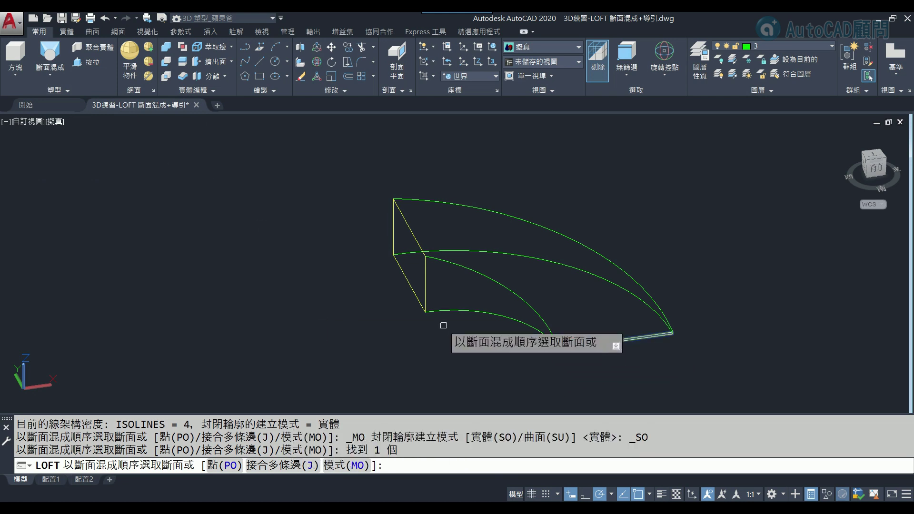
click(410, 285)
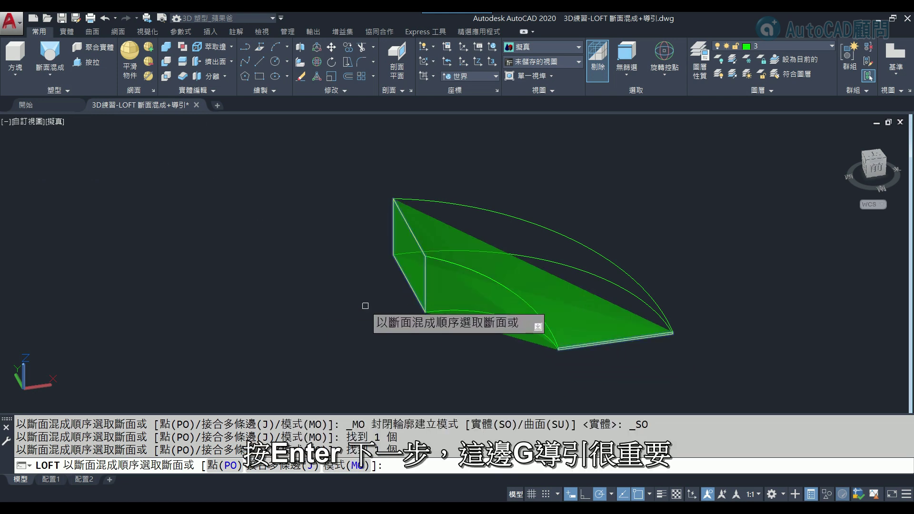
key(Return)
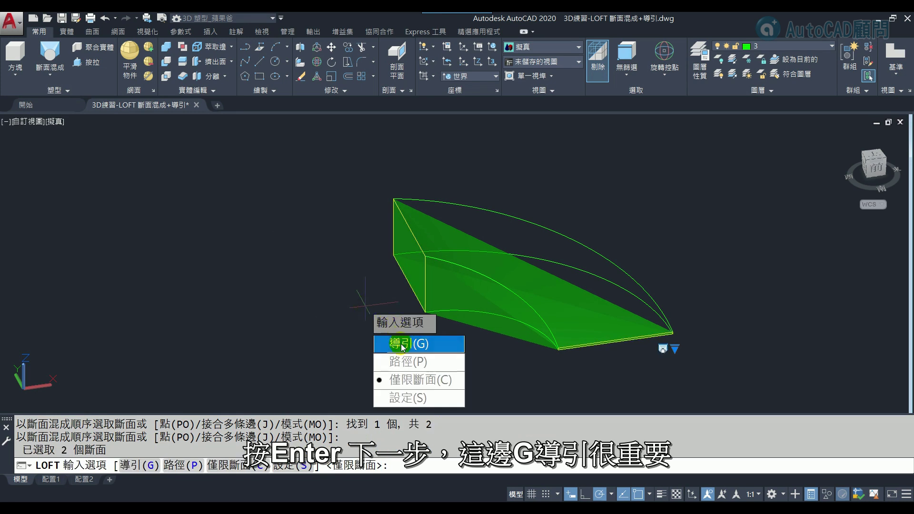
click(401, 347)
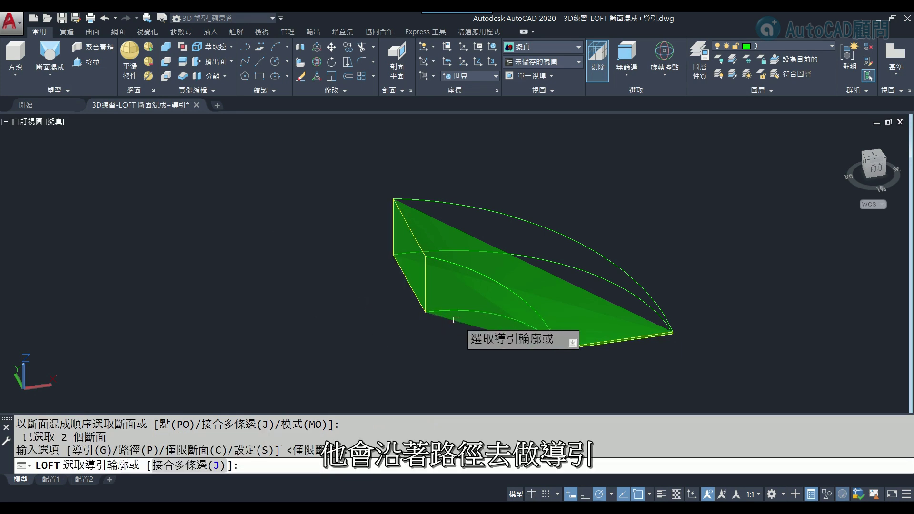
click(506, 357)
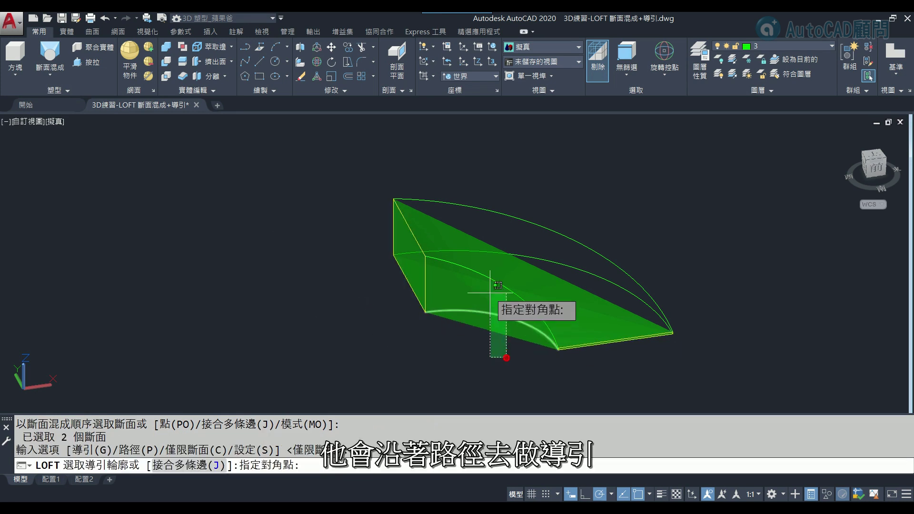
click(479, 190)
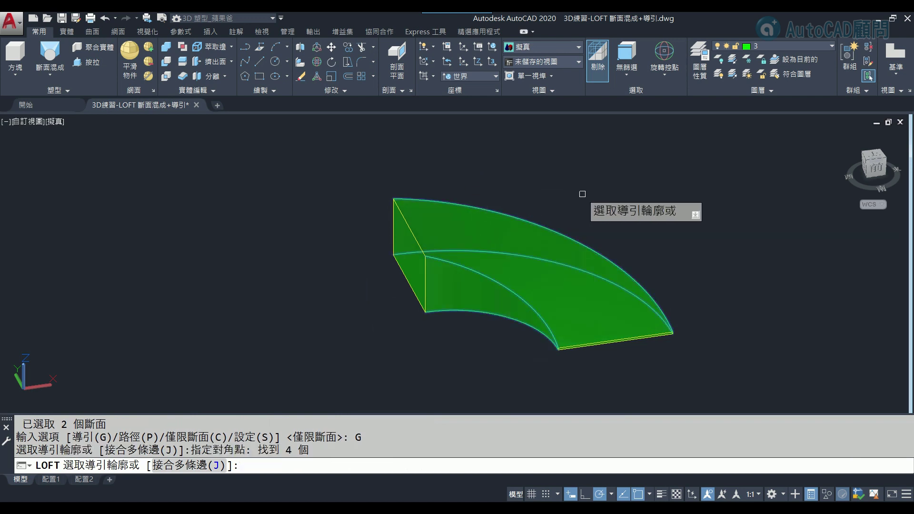
key(Return)
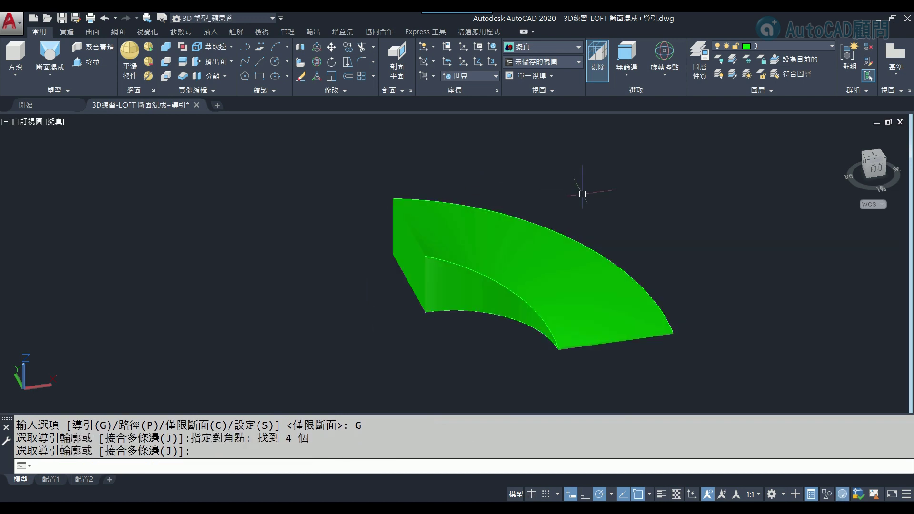
End the loft, orbit to a new angle, and briefly select the lofted solid
key(Return)
mouse_move(540, 275)
shift+middle_down()
mouse_move(551, 266)
mouse_move(485, 320)
mouse_move(697, 309)
mouse_move(443, 325)
shift+middle_up()
click(545, 271)
click(659, 337)
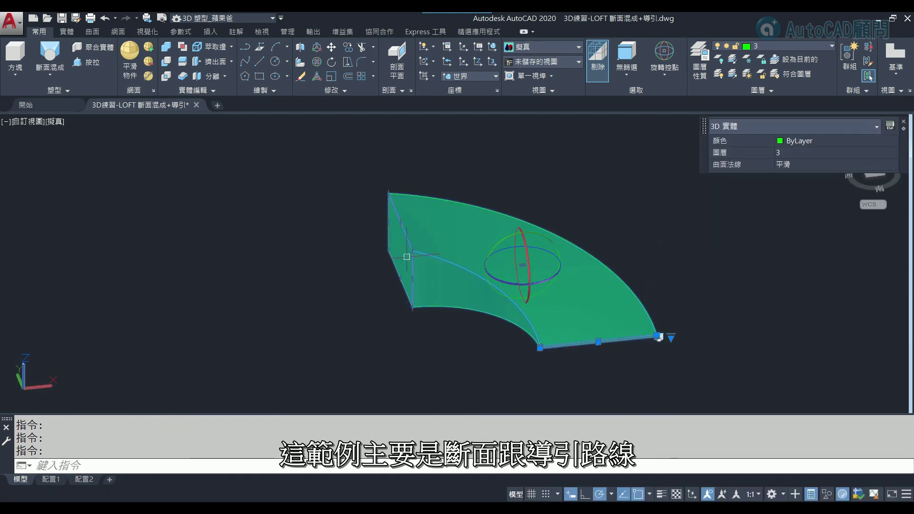
key(Escape)
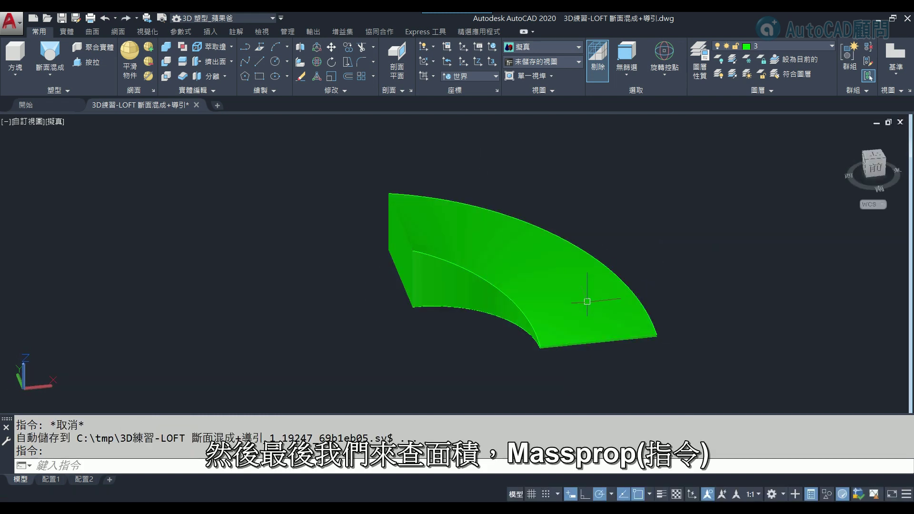
Run MASSPROP on the lofted solid, showing volume 103780549.8159, then close the listing
text(MASS)
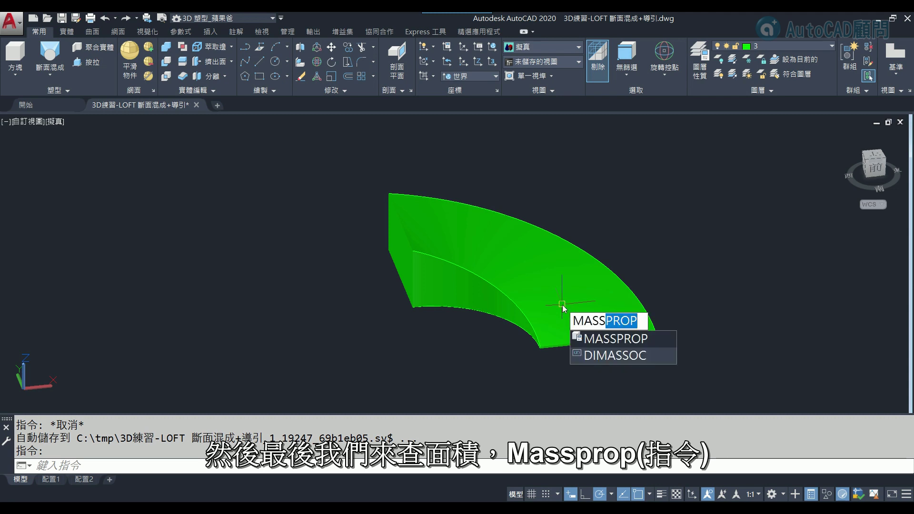
key(Return)
click(512, 272)
key(Return)
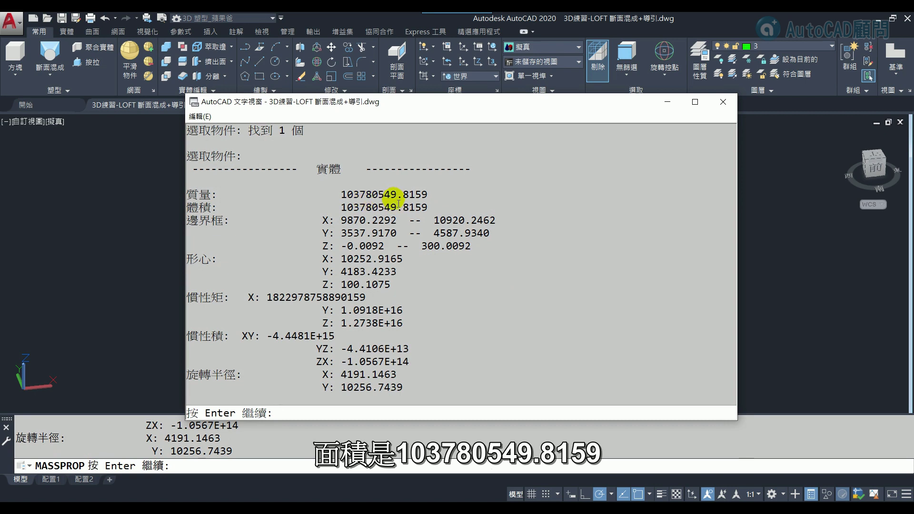
click(722, 102)
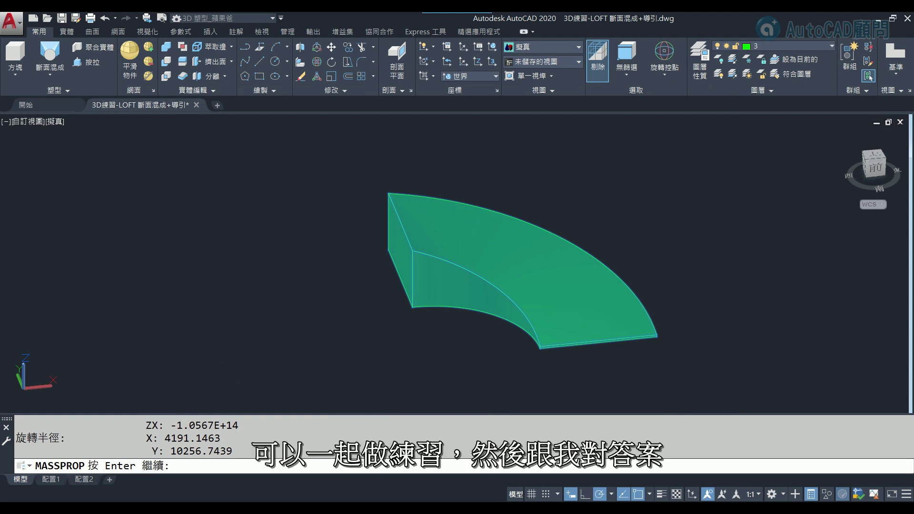
Decline writing the mass-properties analysis to a file and orbit to view the solid from above
key(Return)
key(Escape)
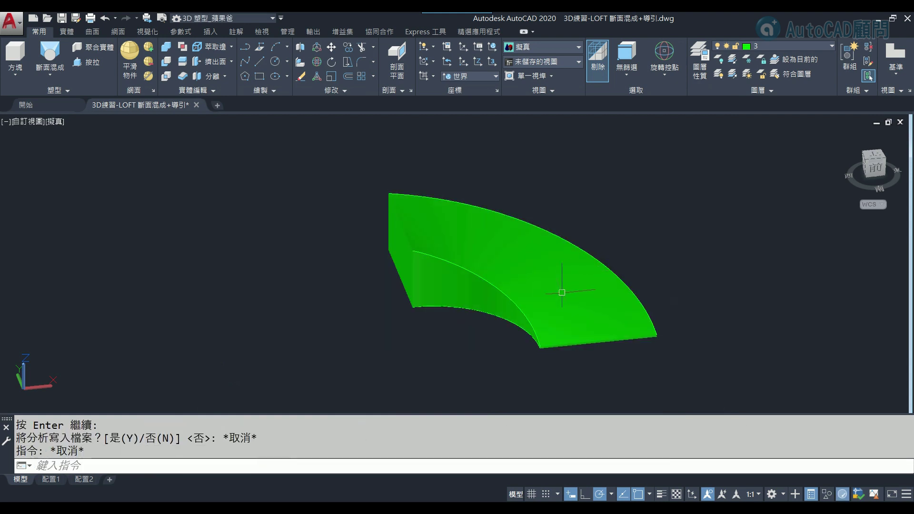
mouse_move(535, 309)
shift+middle_down()
mouse_move(551, 317)
mouse_move(560, 307)
shift+middle_up()
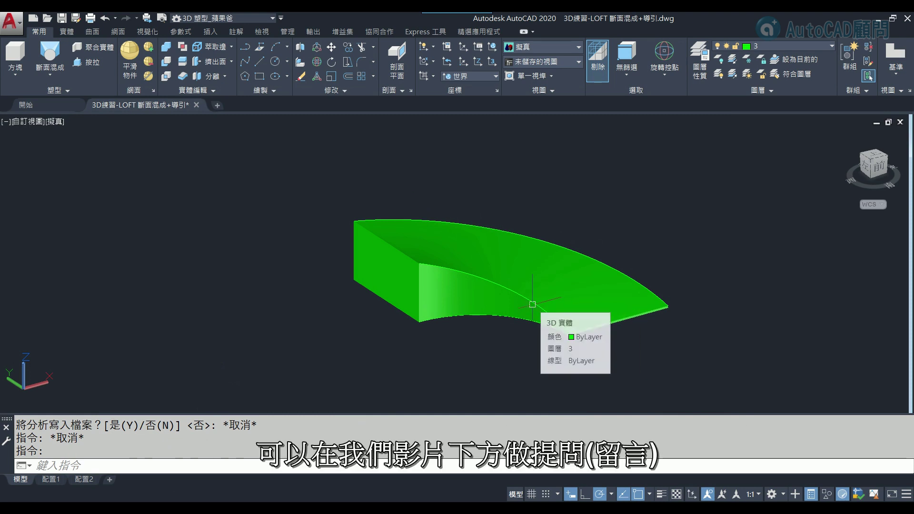
shift+middle_drag(520, 284, 521, 309)
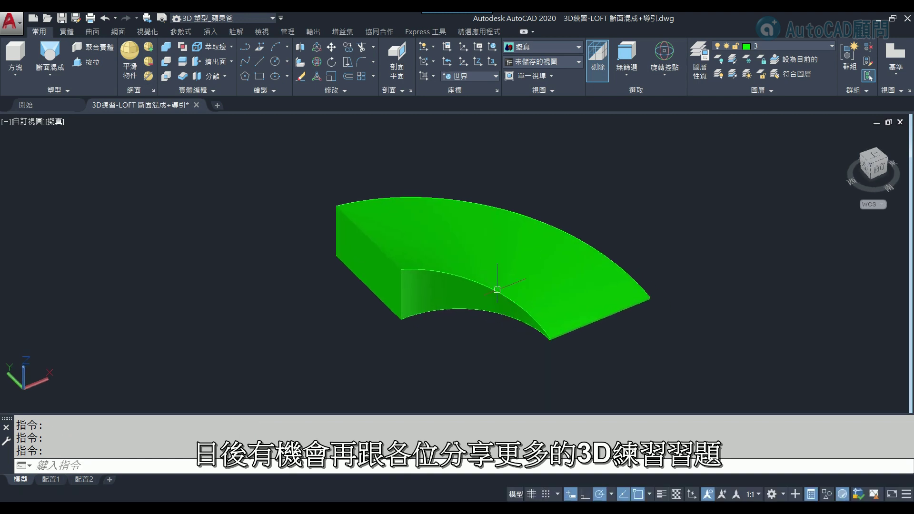
scroll(496, 282, up, 2)
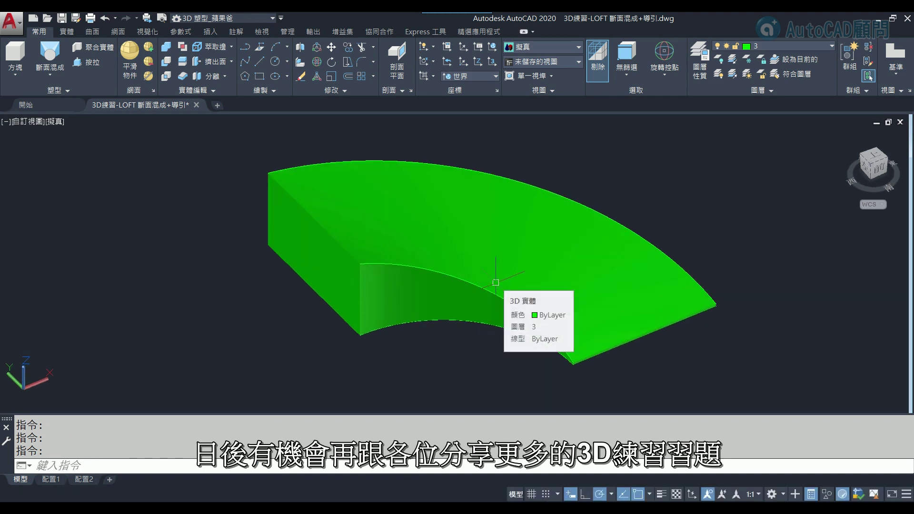